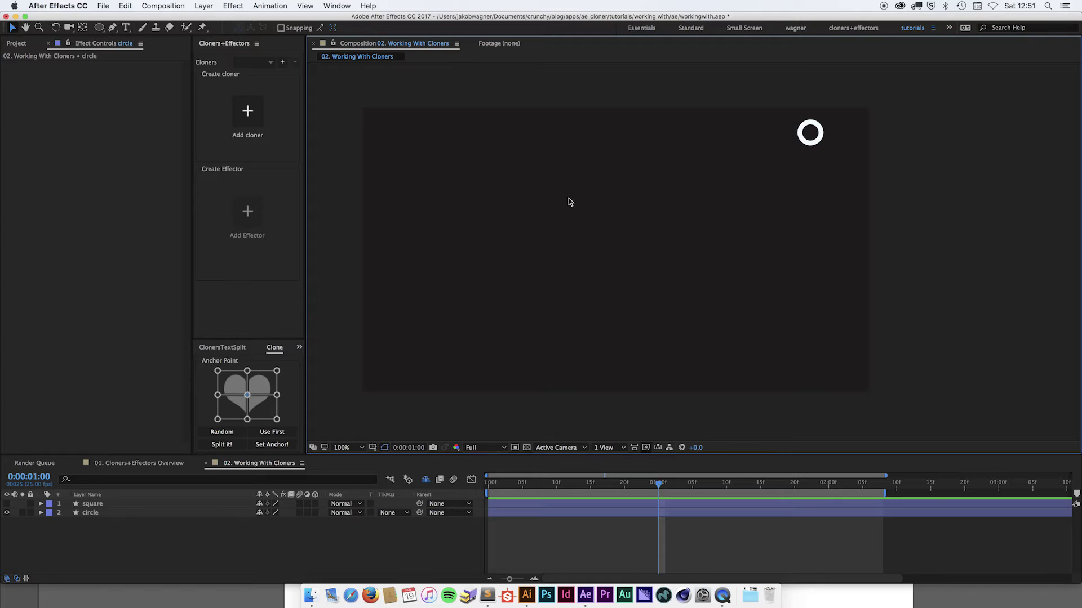
# Select the circle and add a cloner, creating cloner1 with a row of five circles
pyautogui.click(809, 134)
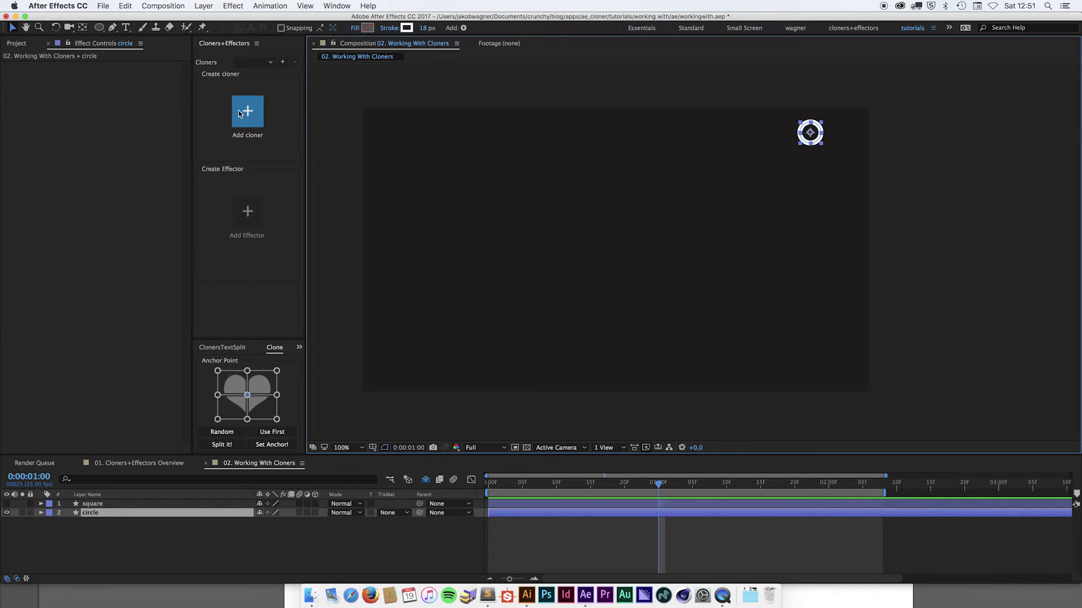
pyautogui.click(251, 138)
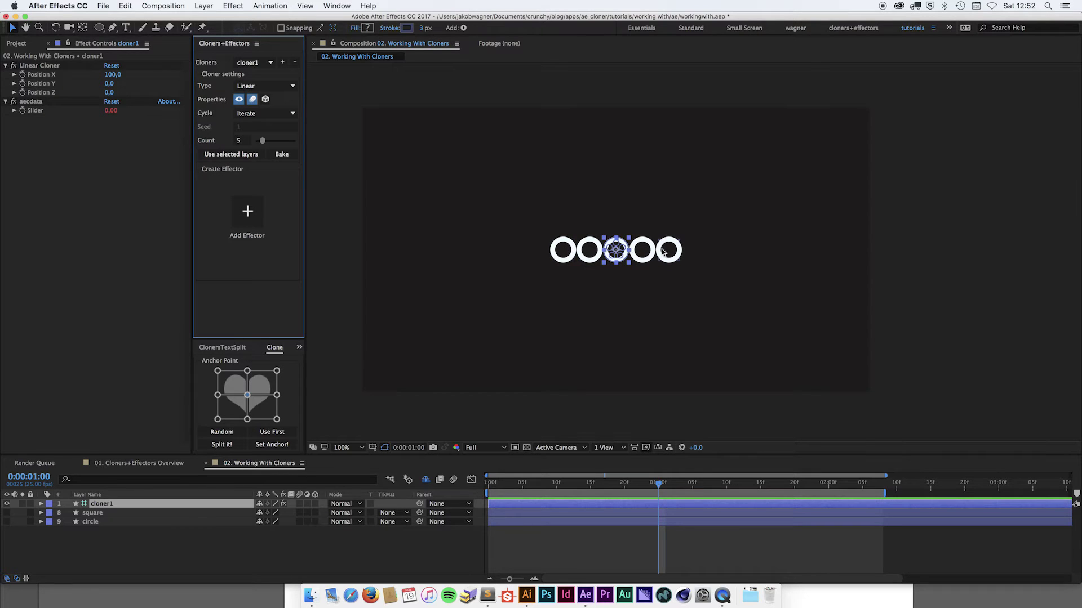
# Select cloner1 and try moving its row of circles up-left, then undo the move
pyautogui.click(109, 504)
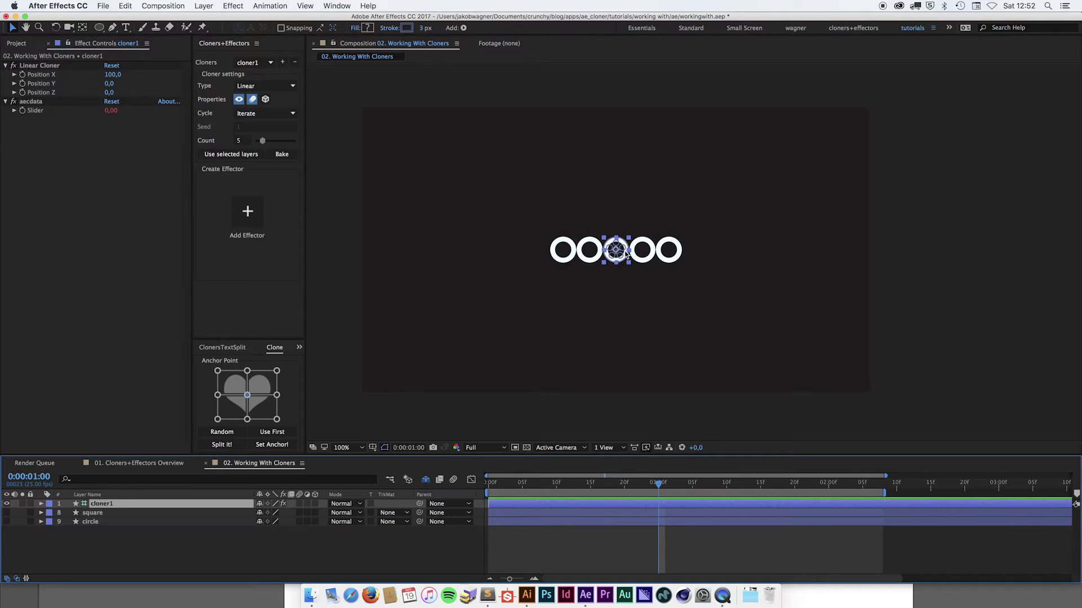
pyautogui.moveTo(617, 252); pyautogui.dragTo(519, 299)
pyautogui.press('super+z')
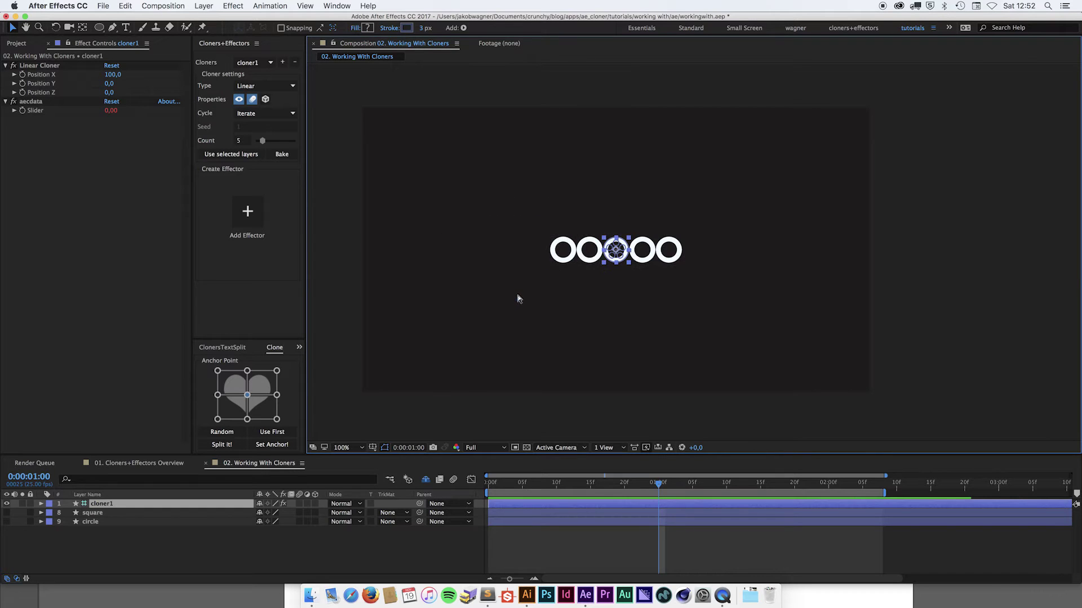
# Show the hidden clone and source layers with Hide Shy Layers, then hide them again
pyautogui.click(427, 483)
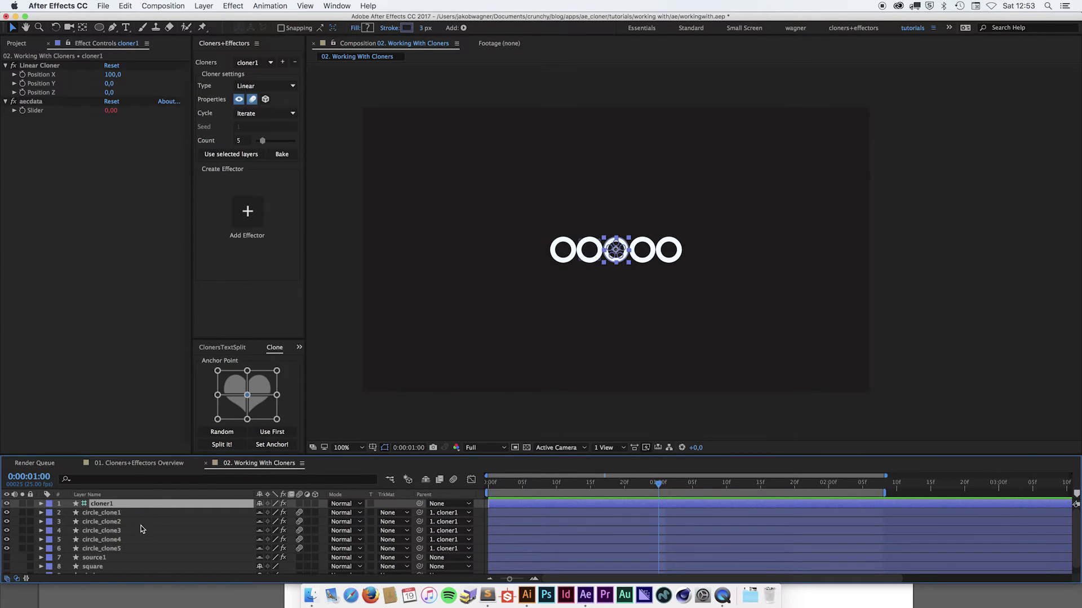
pyautogui.click(427, 480)
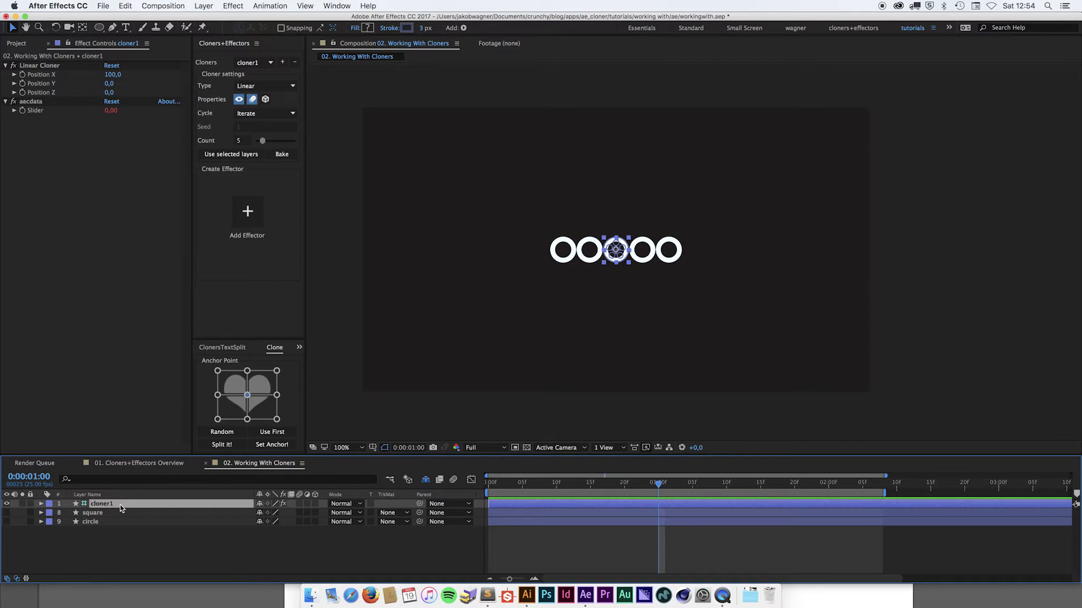
# Rename the cloner1 layer to 'demo cloner'
pyautogui.press('Return')
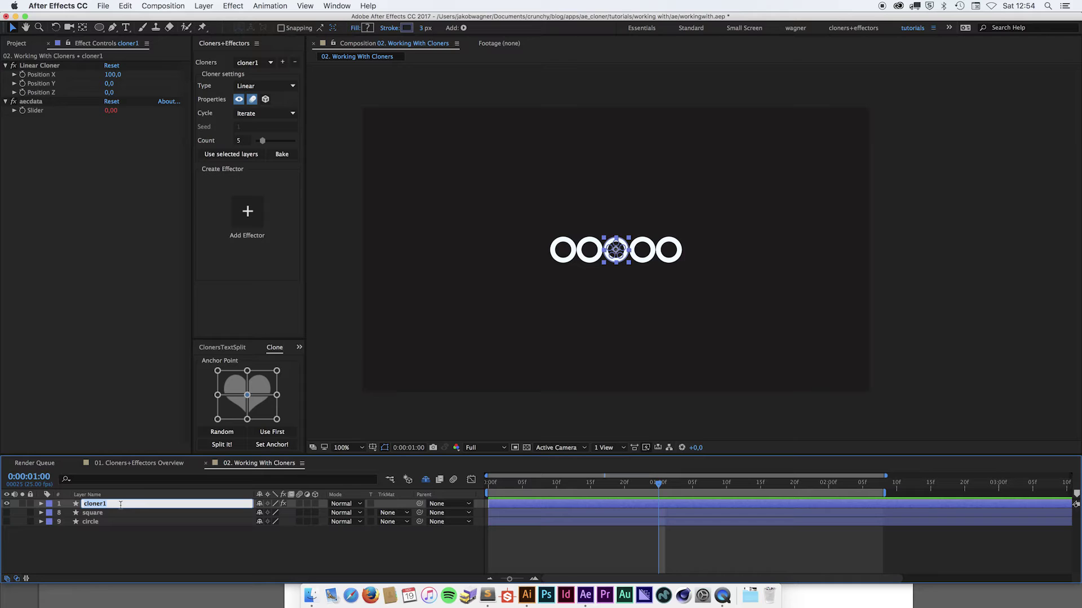
pyautogui.write('demo cloner')
pyautogui.press('Return')
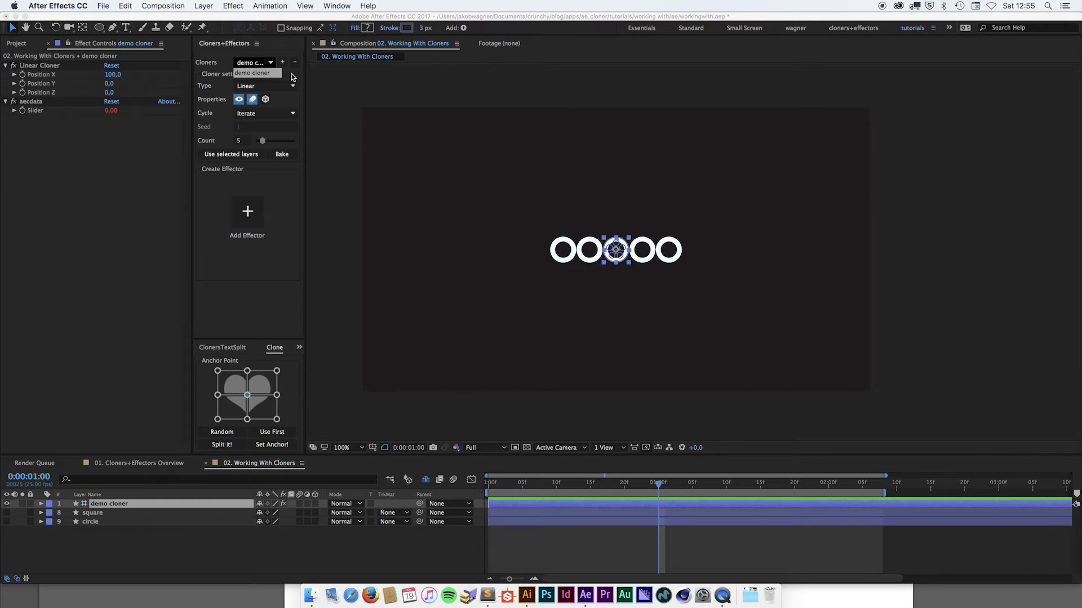
pyautogui.click(298, 107)
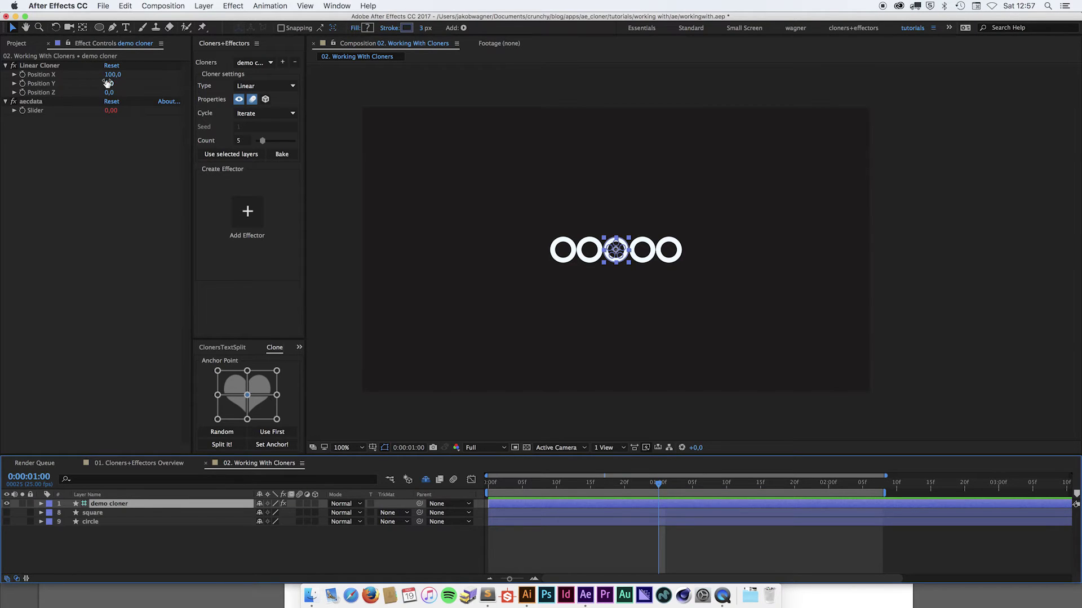
# Try Linear Cloner Position X values including 0, ending at X 100 and Y -149
pyautogui.moveTo(112, 74)
pyautogui.mouseDown()
pyautogui.moveTo(181, 69)
pyautogui.moveTo(127, 71)
pyautogui.moveTo(153, 70)
pyautogui.moveTo(113, 84)
pyautogui.moveTo(164, 85)
pyautogui.moveTo(69, 95)
pyautogui.moveTo(186, 79)
pyautogui.moveTo(45, 85)
pyautogui.moveTo(157, 74)
pyautogui.moveTo(78, 84)
pyautogui.mouseUp()
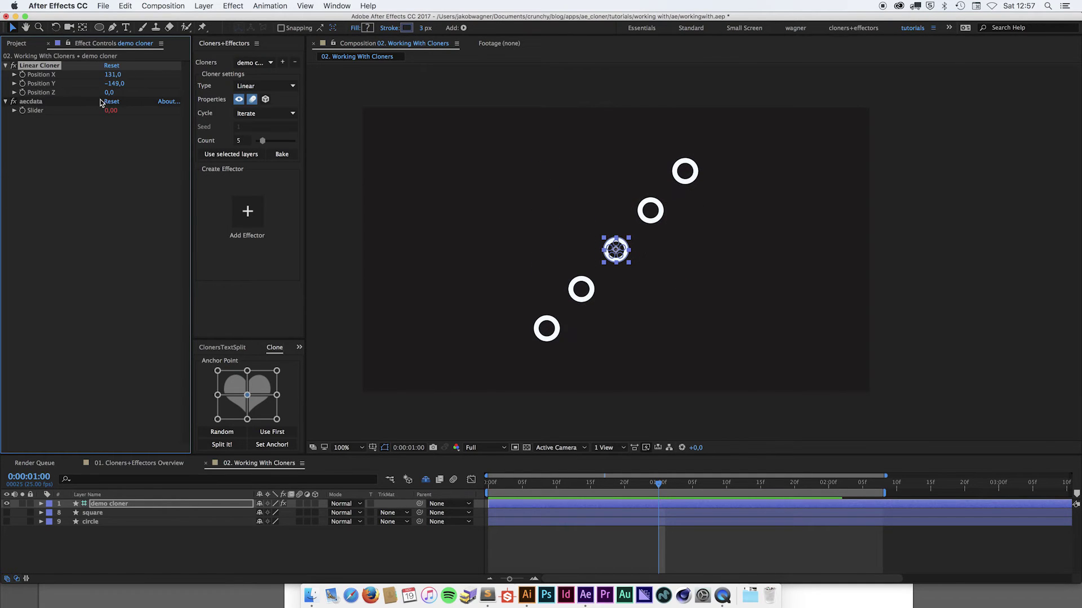
pyautogui.click(113, 75)
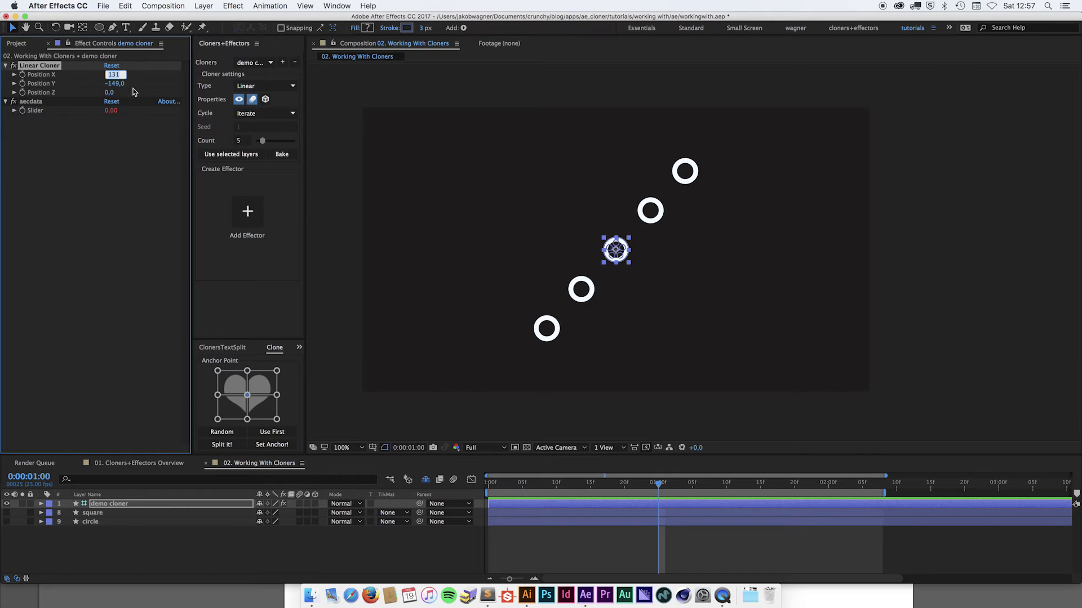
pyautogui.write('0')
pyautogui.press('Return')
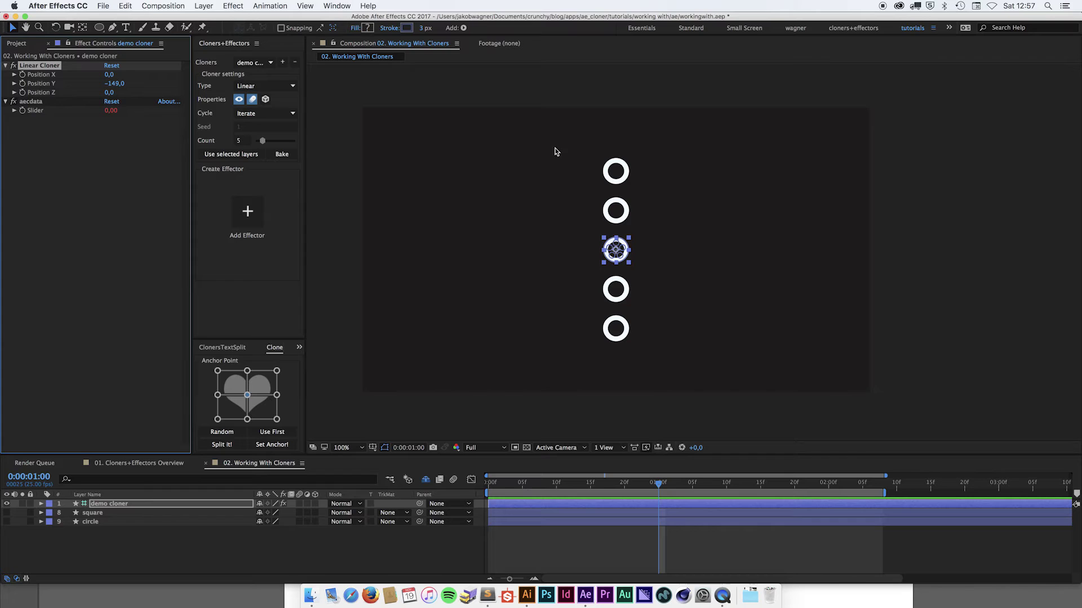
pyautogui.moveTo(106, 74)
pyautogui.mouseDown()
pyautogui.moveTo(176, 72)
pyautogui.moveTo(146, 74)
pyautogui.moveTo(157, 79)
pyautogui.mouseUp()
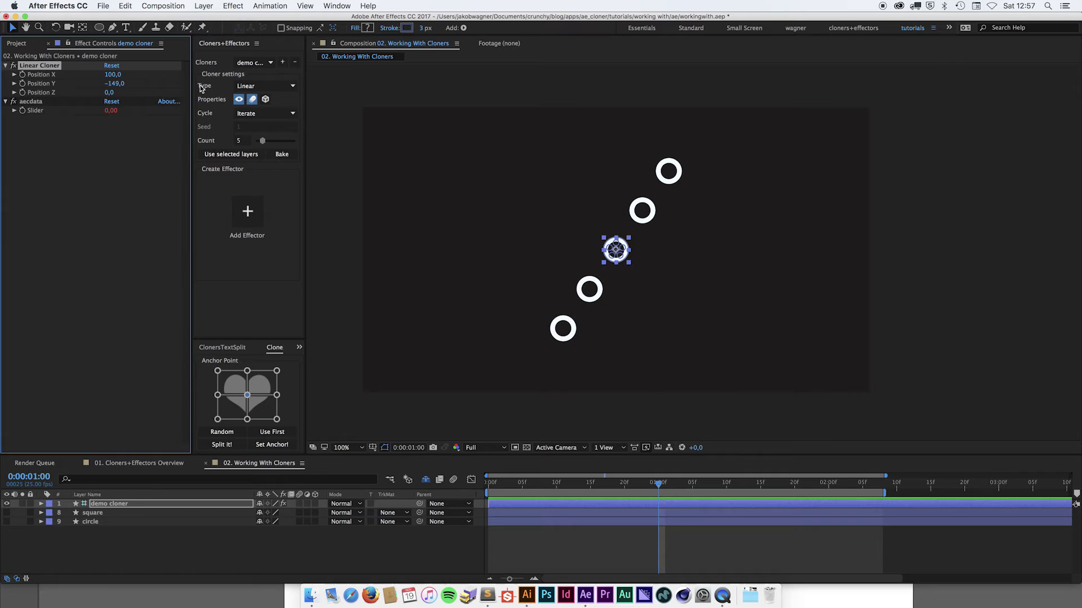
pyautogui.click(286, 90)
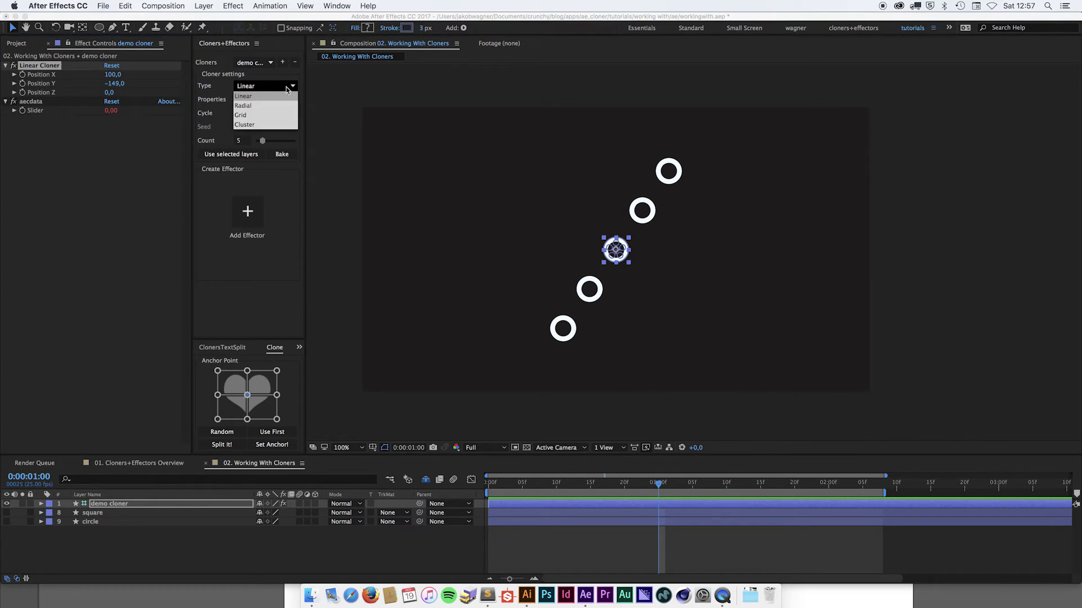
pyautogui.click(252, 97)
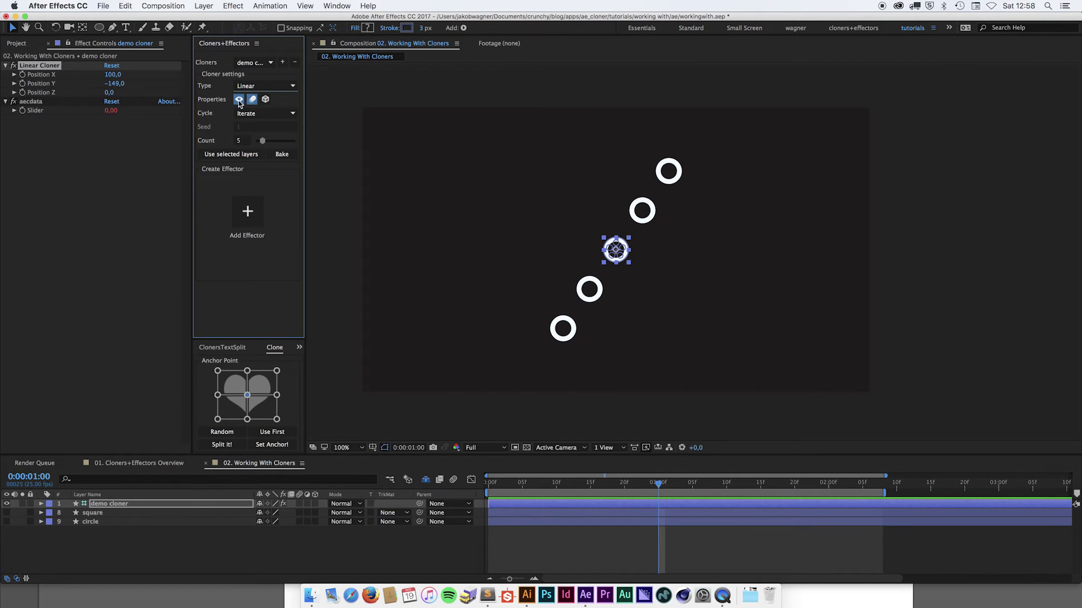
# Toggle the clones' visibility and brush property icons off and on, then scrub Position Z to 96
pyautogui.click(240, 101)
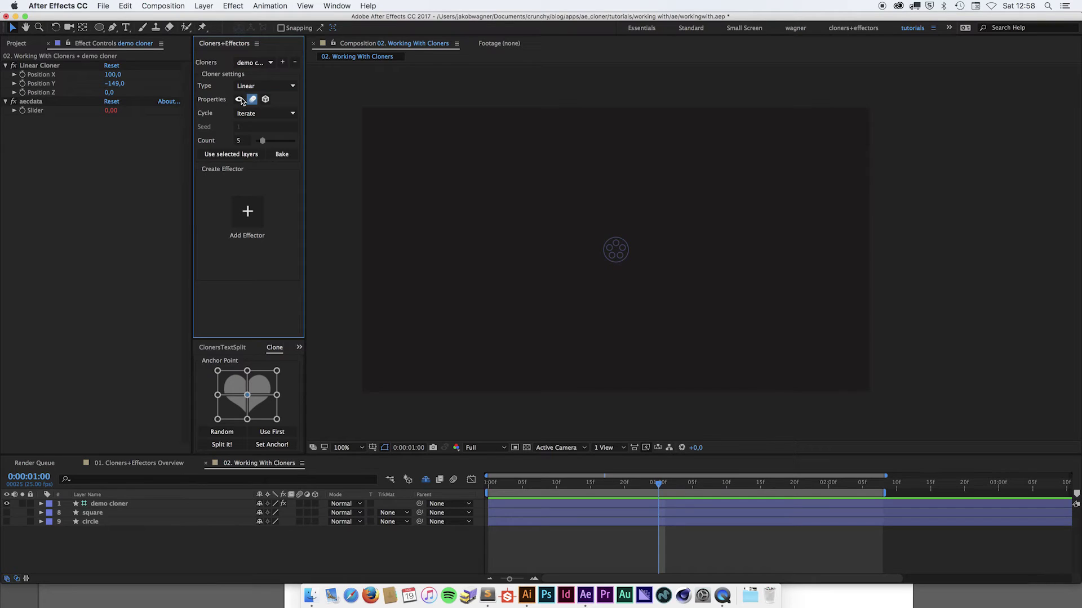
pyautogui.click(240, 100)
pyautogui.click(240, 102)
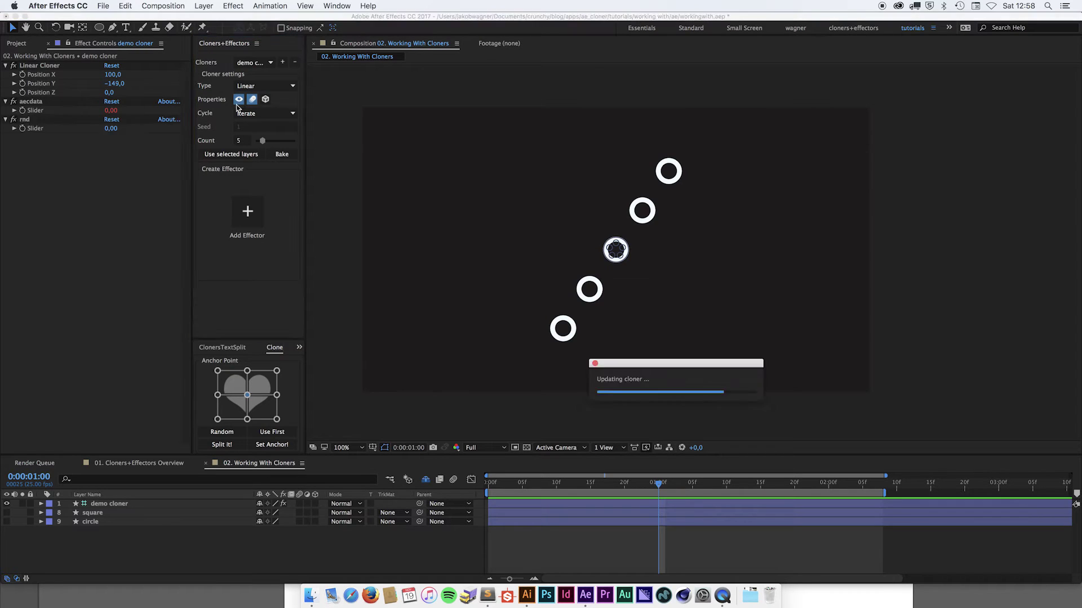
pyautogui.click(240, 101)
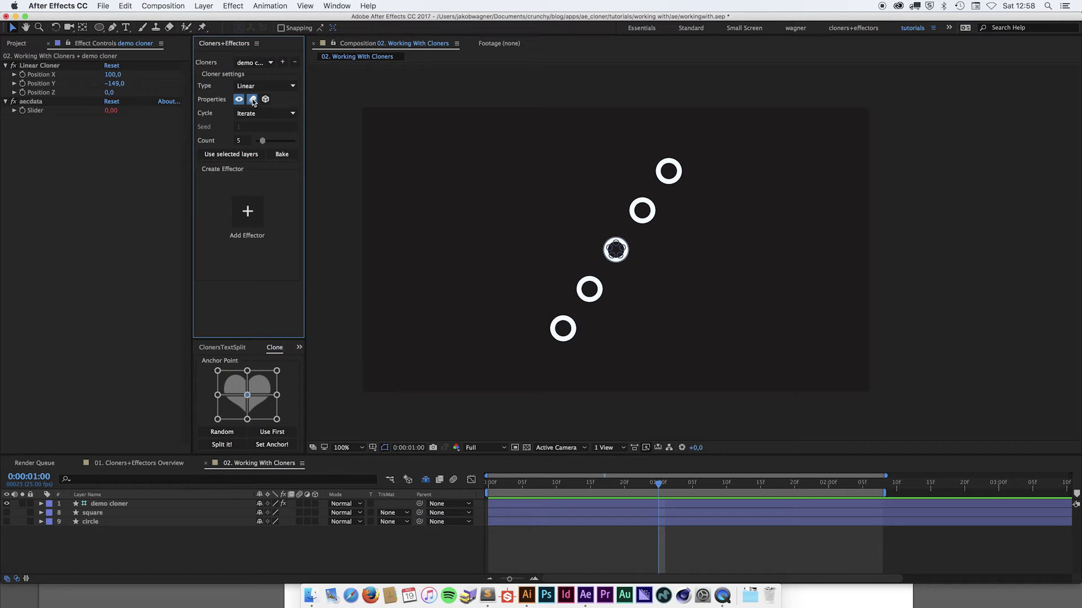
pyautogui.click(252, 99)
pyautogui.click(253, 101)
pyautogui.moveTo(109, 93); pyautogui.dragTo(156, 93)
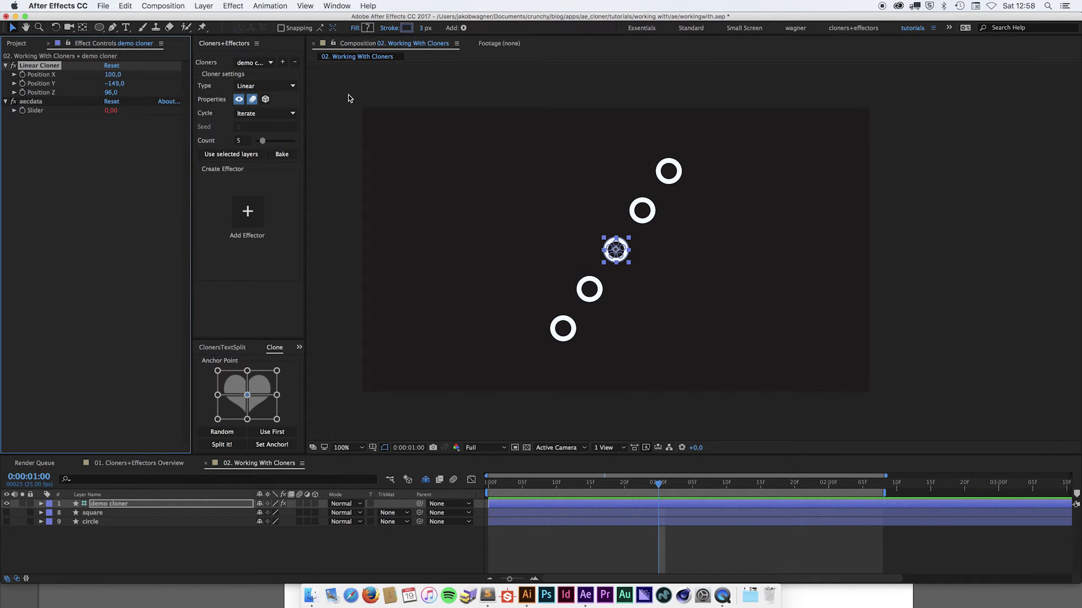
# Make the clones 3D, push Position Z to 287, then switch them back to 2D
pyautogui.click(266, 99)
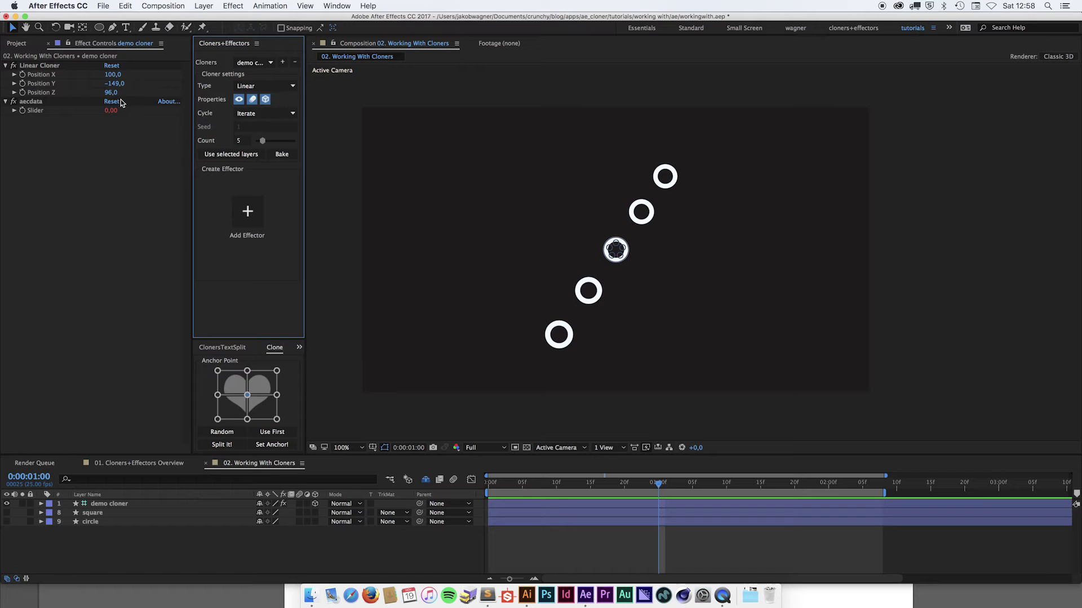
pyautogui.moveTo(111, 92)
pyautogui.mouseDown()
pyautogui.moveTo(221, 90)
pyautogui.moveTo(160, 101)
pyautogui.moveTo(129, 94)
pyautogui.mouseUp()
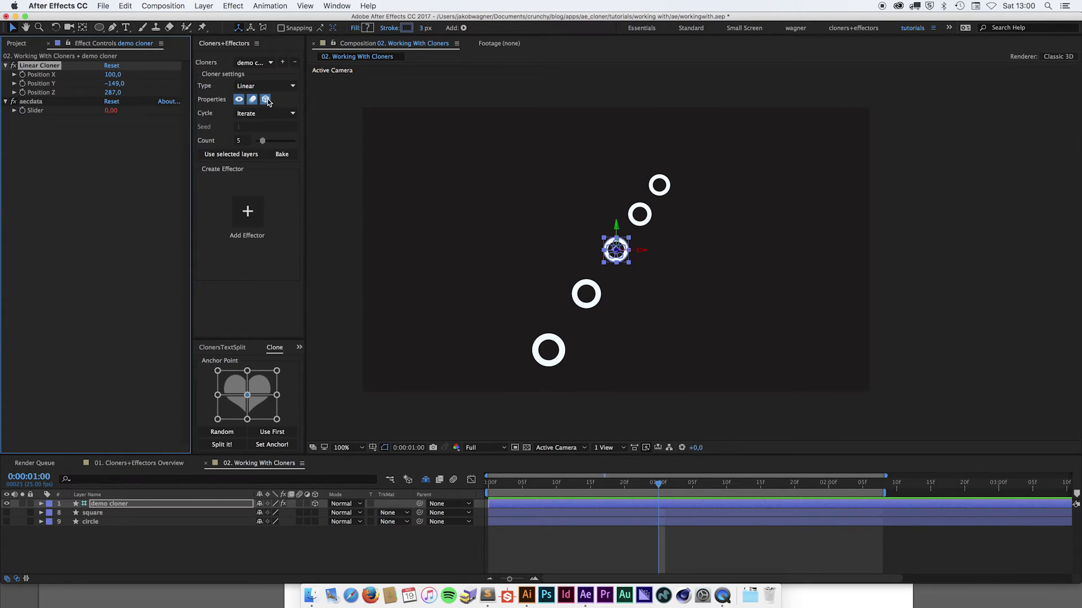
pyautogui.click(266, 100)
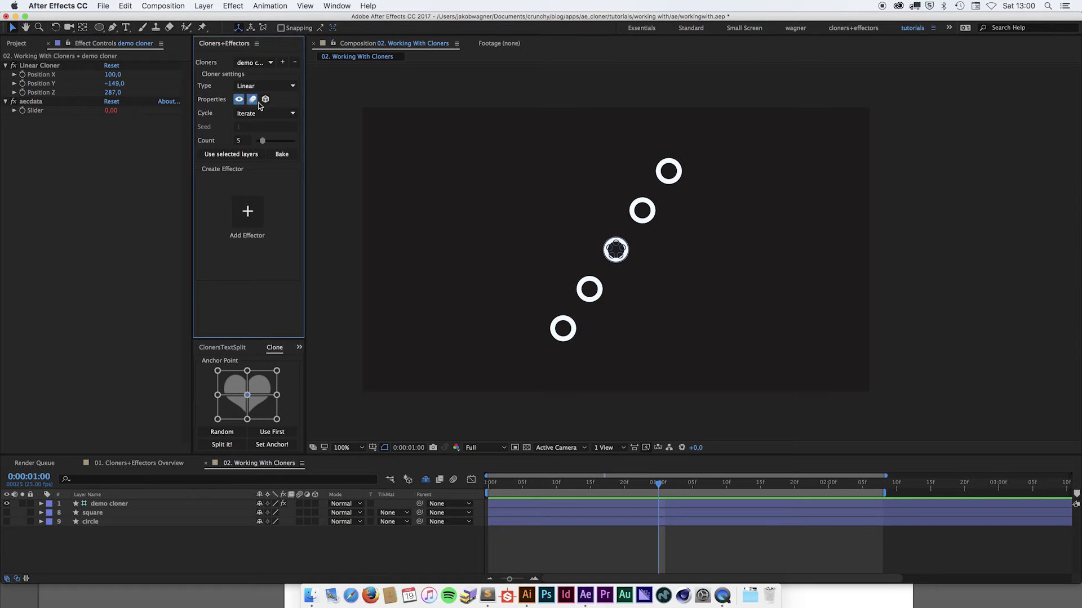
# Raise the clone count to 10 and set the offset to X 142, Y -76
pyautogui.click(236, 142)
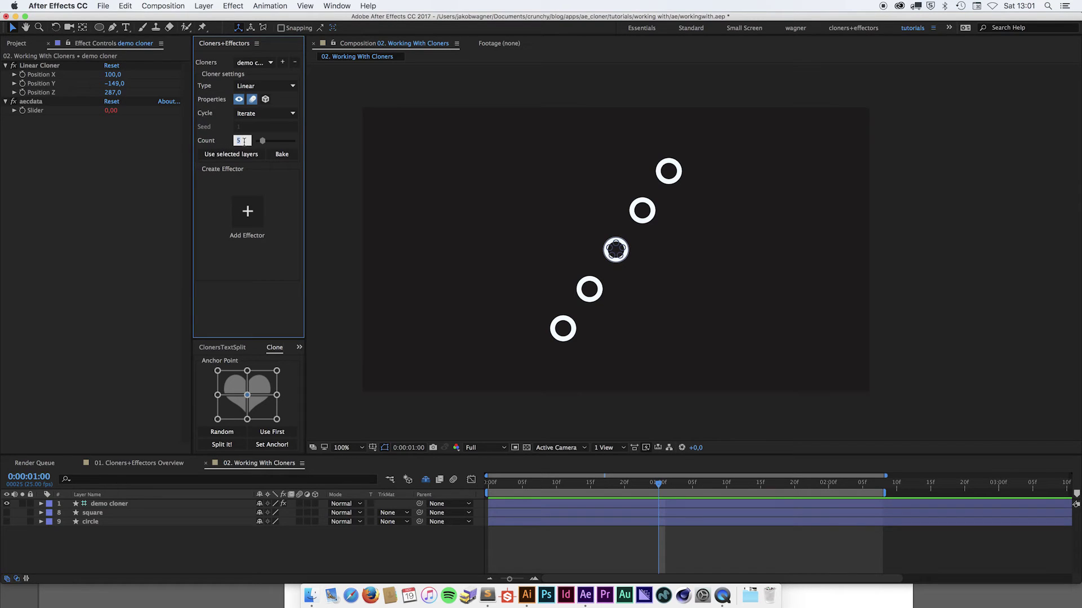
pyautogui.moveTo(261, 142); pyautogui.dragTo(273, 147)
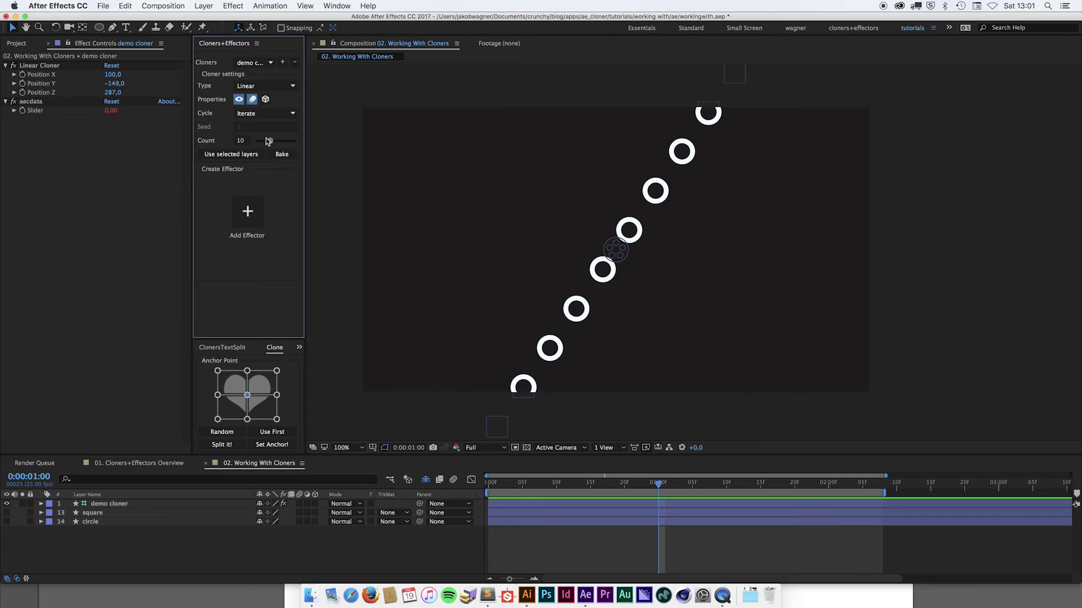
pyautogui.moveTo(112, 84); pyautogui.dragTo(145, 100)
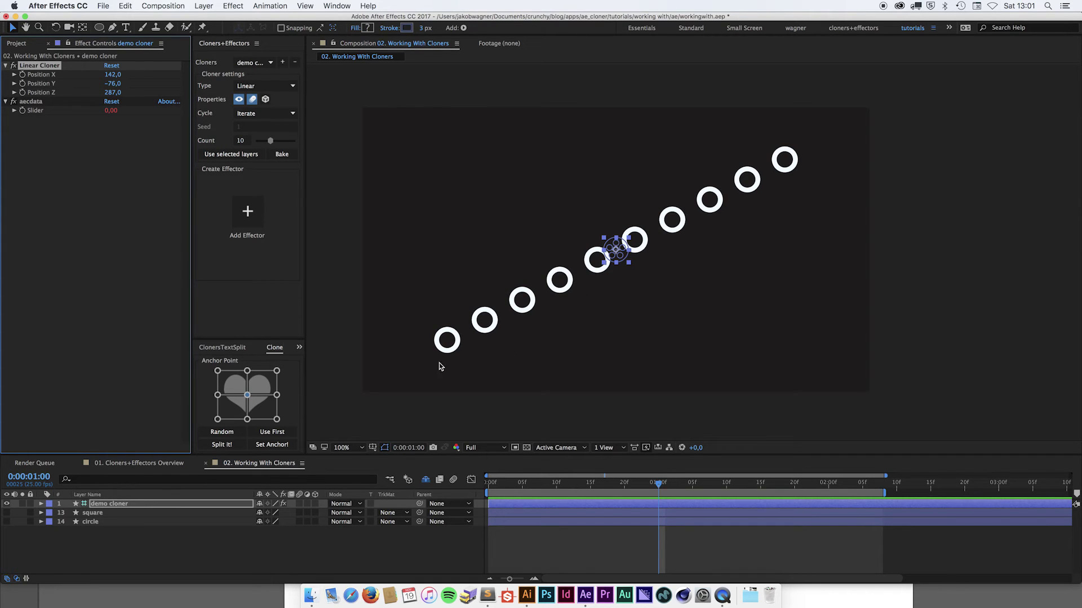
# Make the square layer visible and nudge the square near the top-right corner
pyautogui.click(7, 513)
pyautogui.click(843, 137)
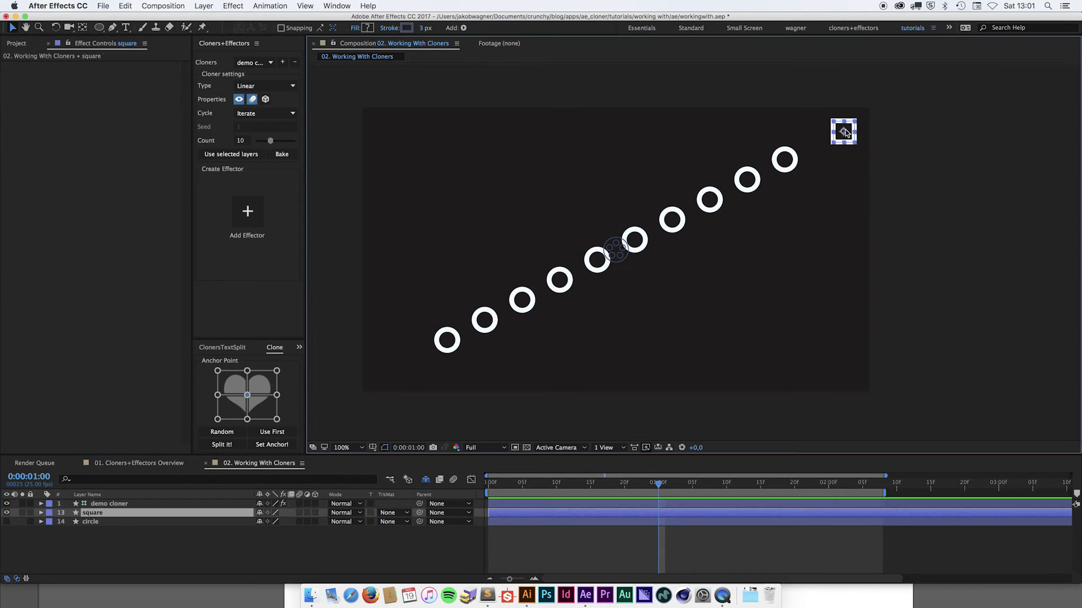
pyautogui.moveTo(845, 138)
pyautogui.mouseDown()
pyautogui.moveTo(847, 151)
pyautogui.moveTo(851, 135)
pyautogui.mouseUp()
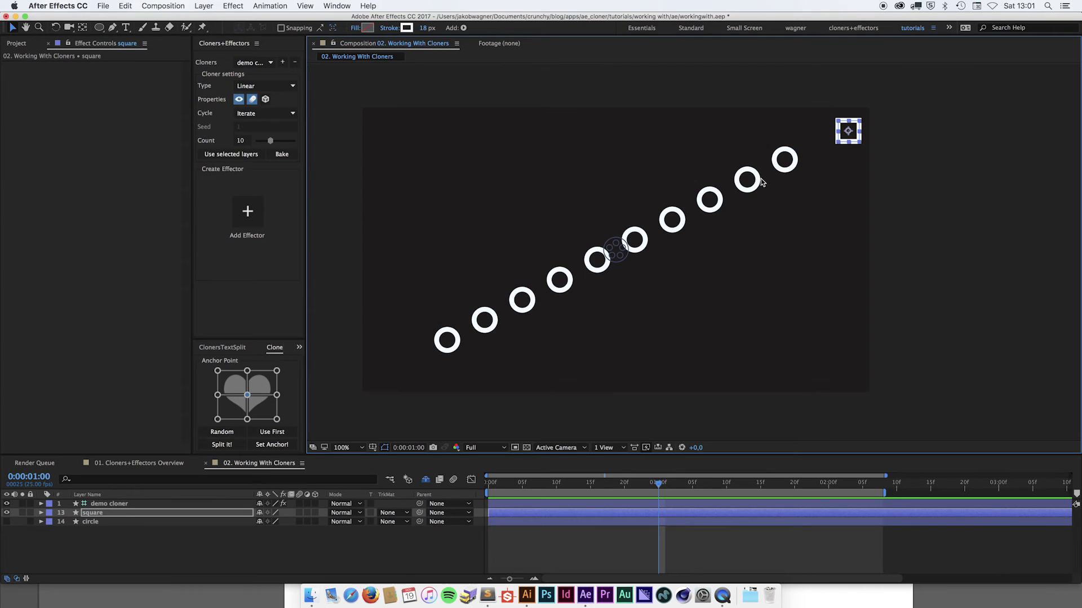
# Replace the cloner's source with the selected square layer, giving ten diagonal squares
pyautogui.click(221, 156)
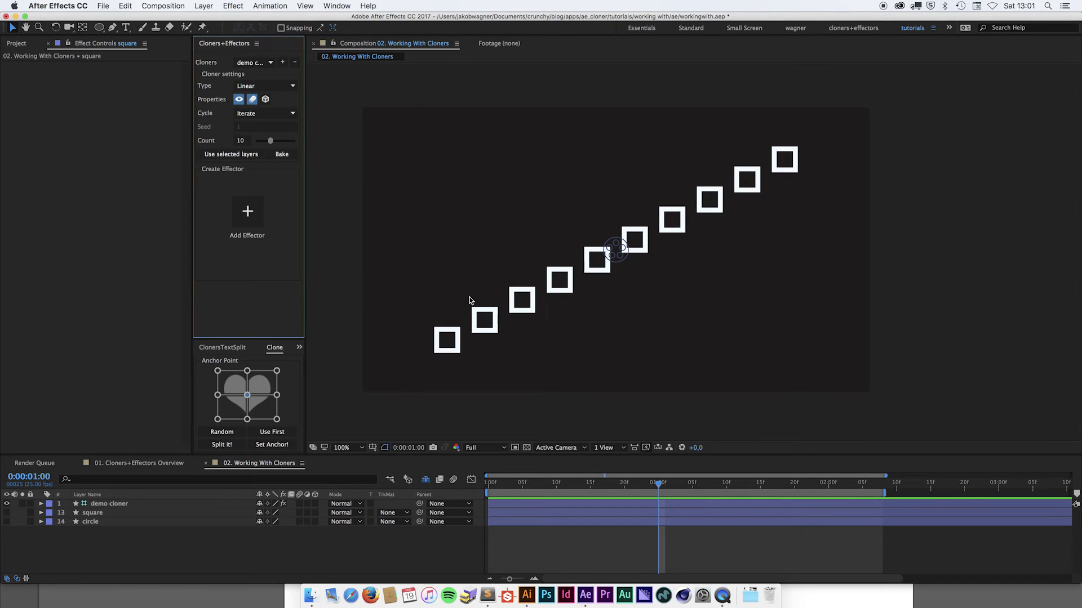
# Show the square and circle, select both, and use them as alternating cloner sources
pyautogui.click(7, 513)
pyautogui.click(7, 522)
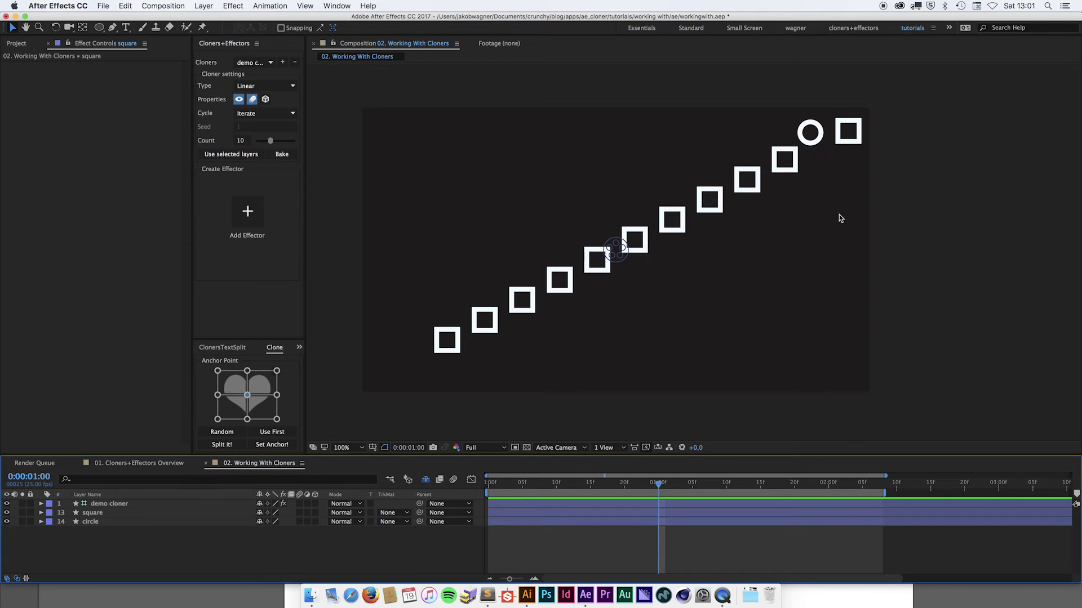
pyautogui.click(811, 131)
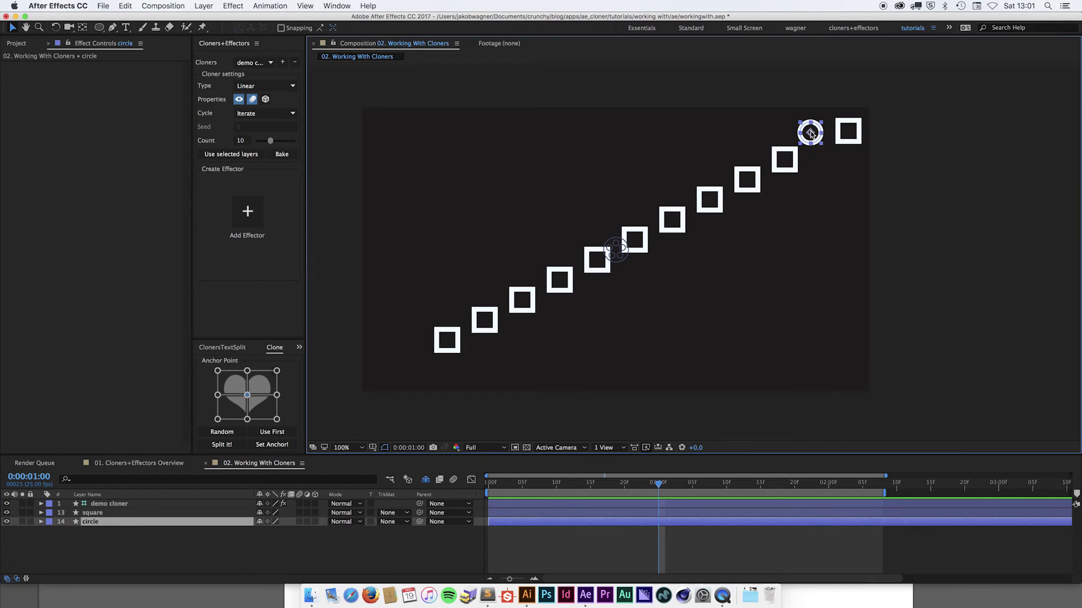
pyautogui.keyDown('shift'); pyautogui.click(847, 137); pyautogui.keyUp('shift')
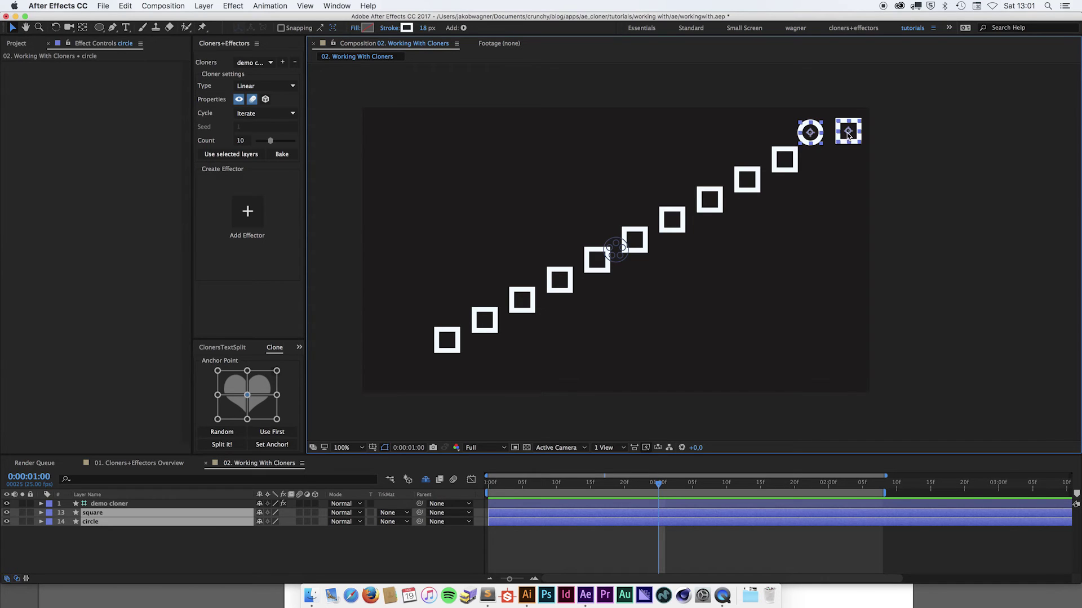
pyautogui.click(224, 155)
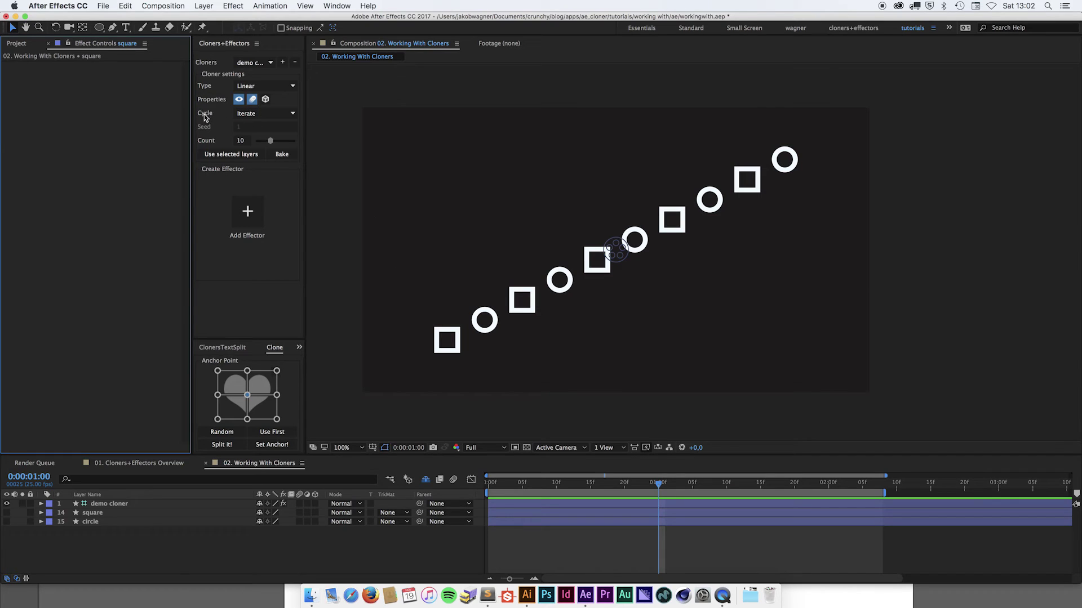
# Set the clone Cycle to Random and reshuffle with seed 100, then seed 300
pyautogui.click(275, 114)
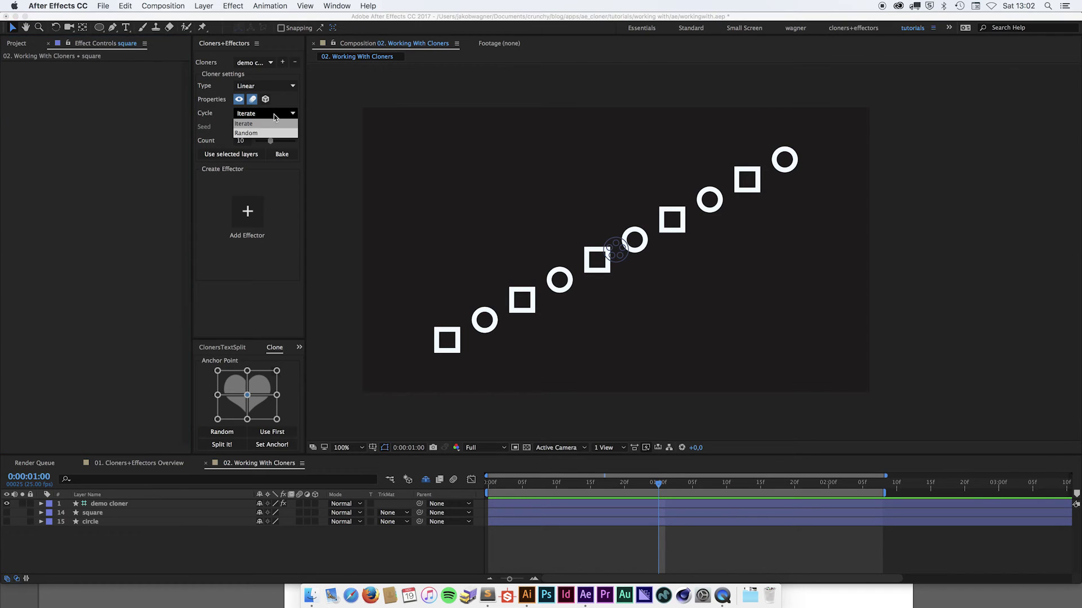
pyautogui.click(248, 133)
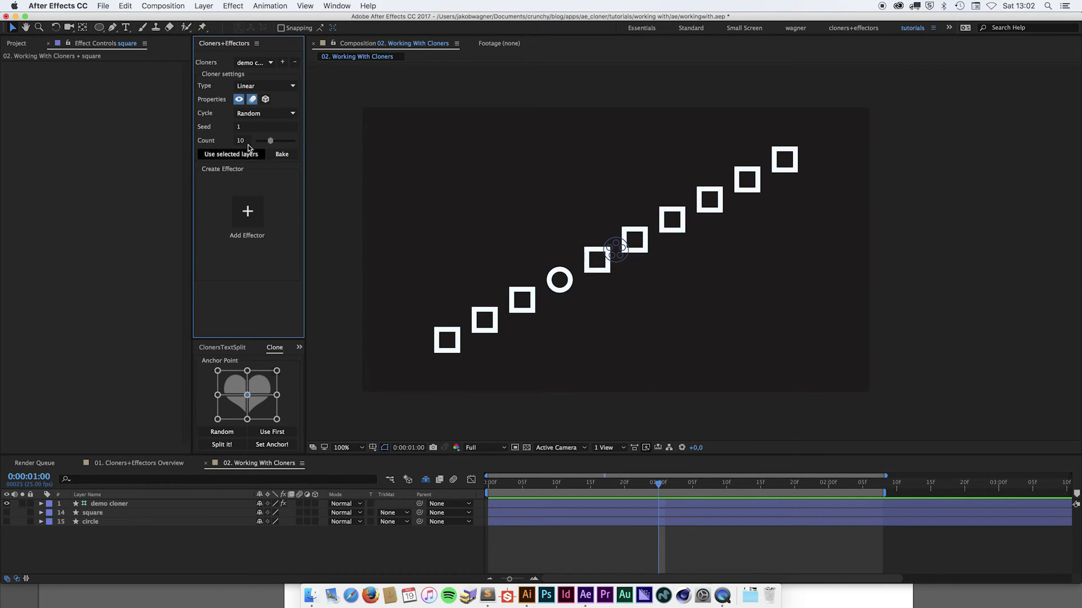
pyautogui.click(236, 128)
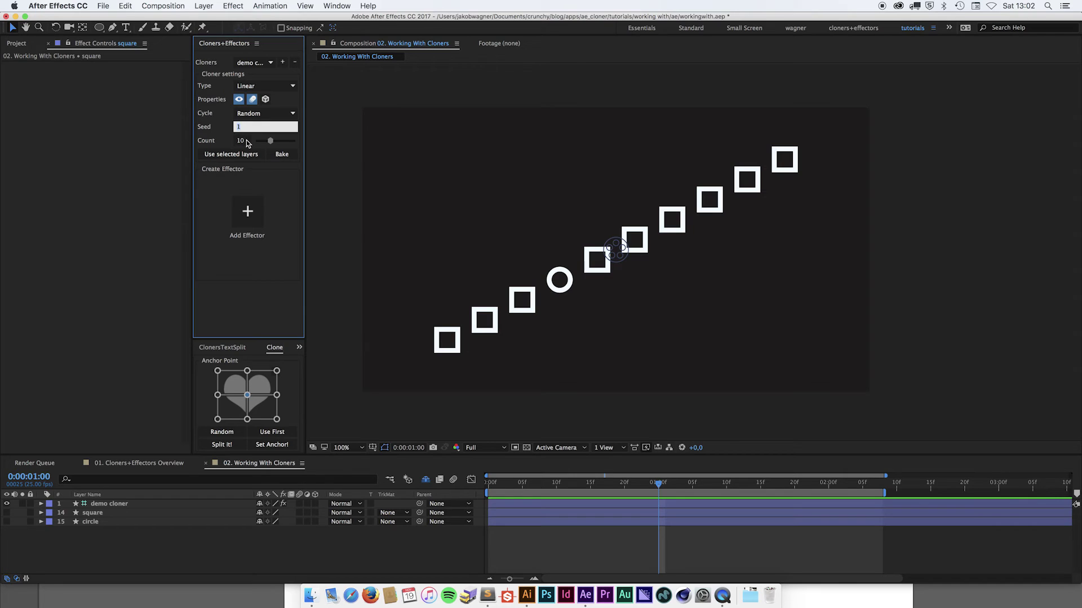
pyautogui.press('Return')
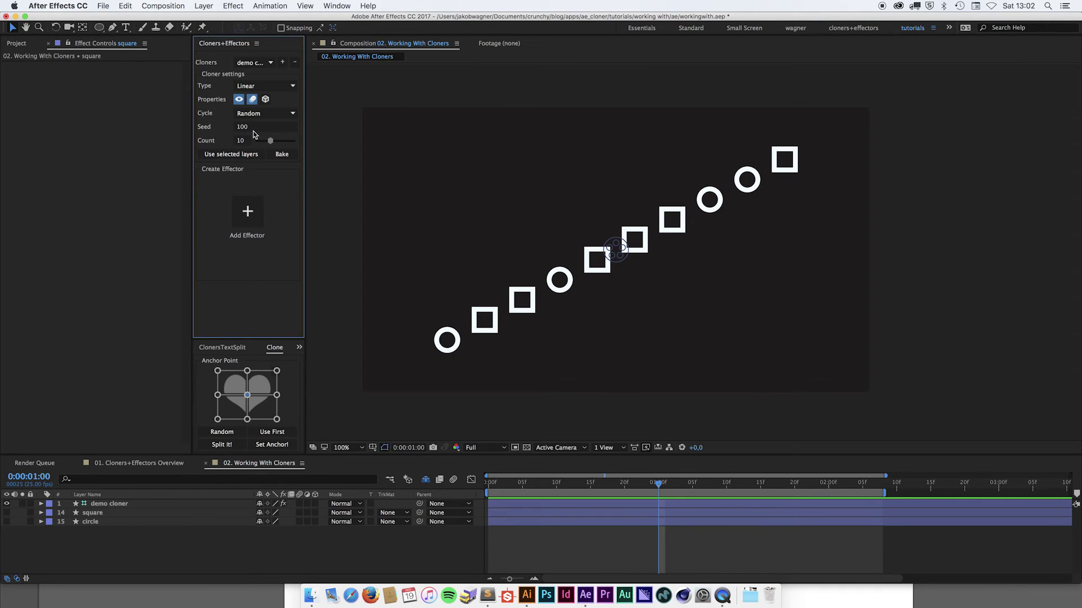
pyautogui.click(235, 131)
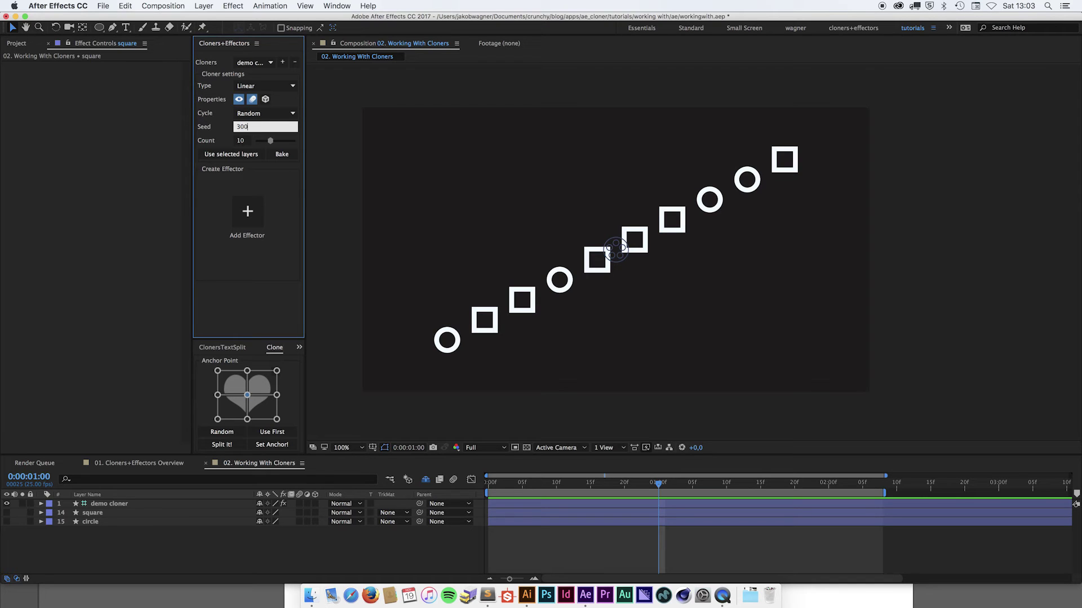
pyautogui.write('300')
pyautogui.press('Return')
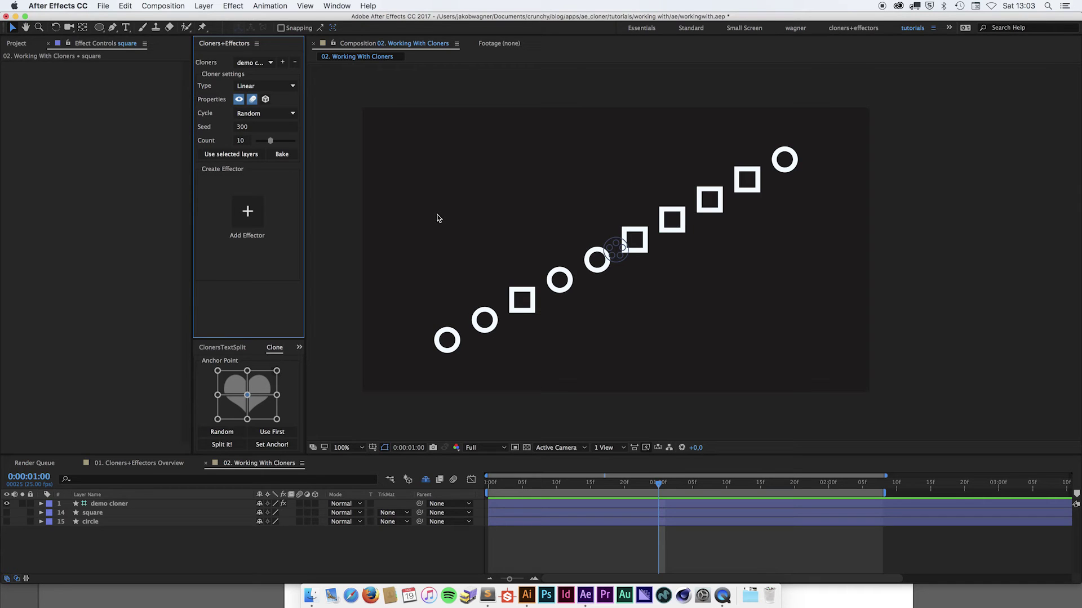
# Switch the cloner Type to Radial and enlarge the ring's Radius to 268
pyautogui.click(276, 89)
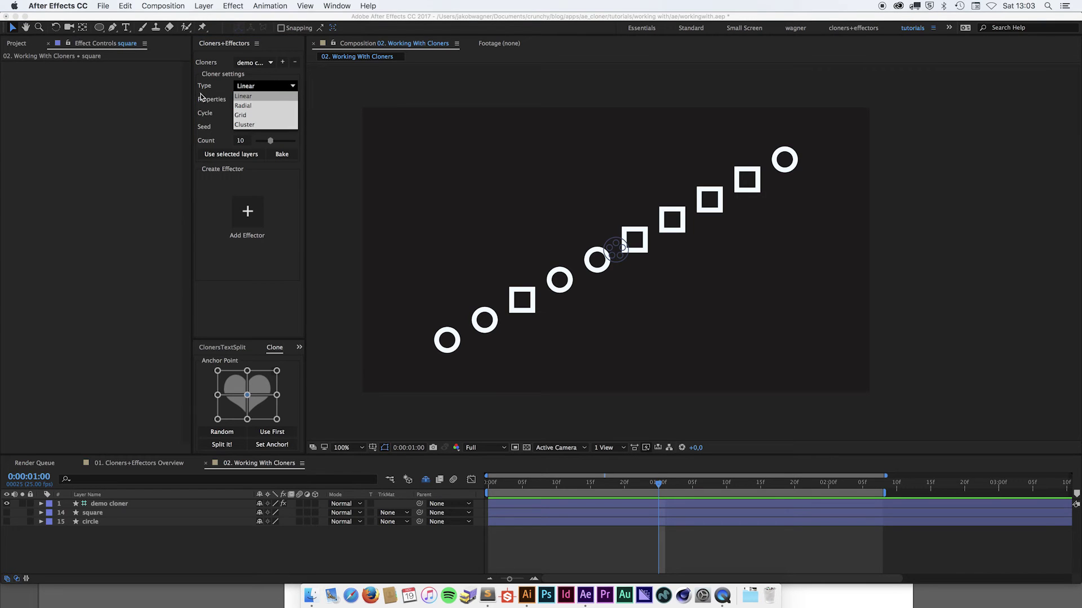
pyautogui.click(248, 106)
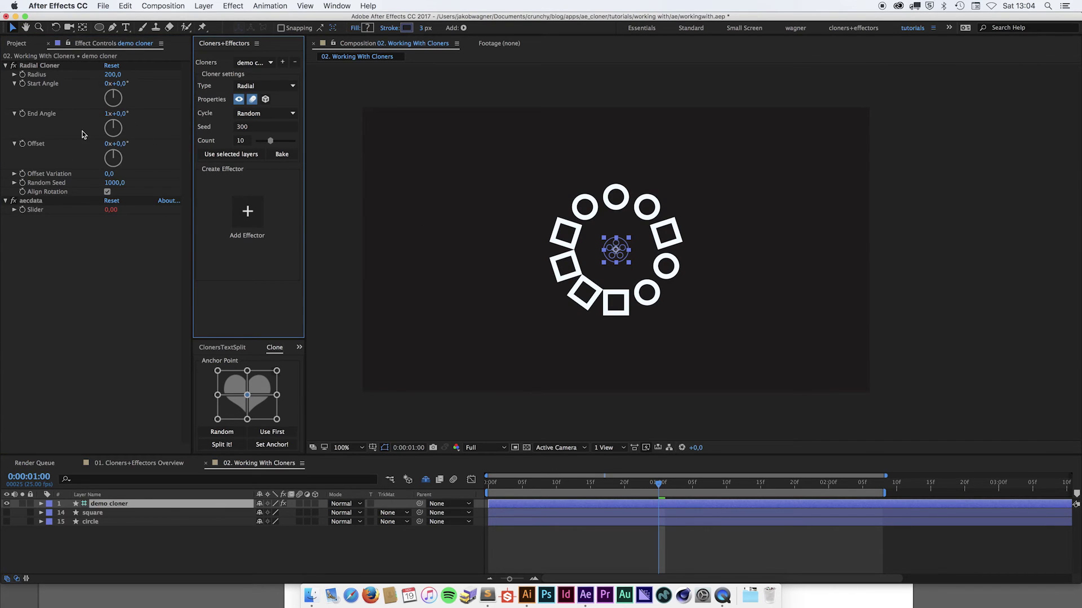
pyautogui.moveTo(110, 77)
pyautogui.mouseDown()
pyautogui.moveTo(169, 78)
pyautogui.moveTo(99, 78)
pyautogui.moveTo(157, 78)
pyautogui.moveTo(121, 78)
pyautogui.moveTo(153, 86)
pyautogui.moveTo(79, 118)
pyautogui.moveTo(150, 107)
pyautogui.mouseUp()
# Rotate the ring with an Offset of about 99° and set Offset Variation to 72
pyautogui.moveTo(116, 144)
pyautogui.mouseDown()
pyautogui.moveTo(193, 141)
pyautogui.moveTo(113, 144)
pyautogui.moveTo(124, 138)
pyautogui.mouseUp()
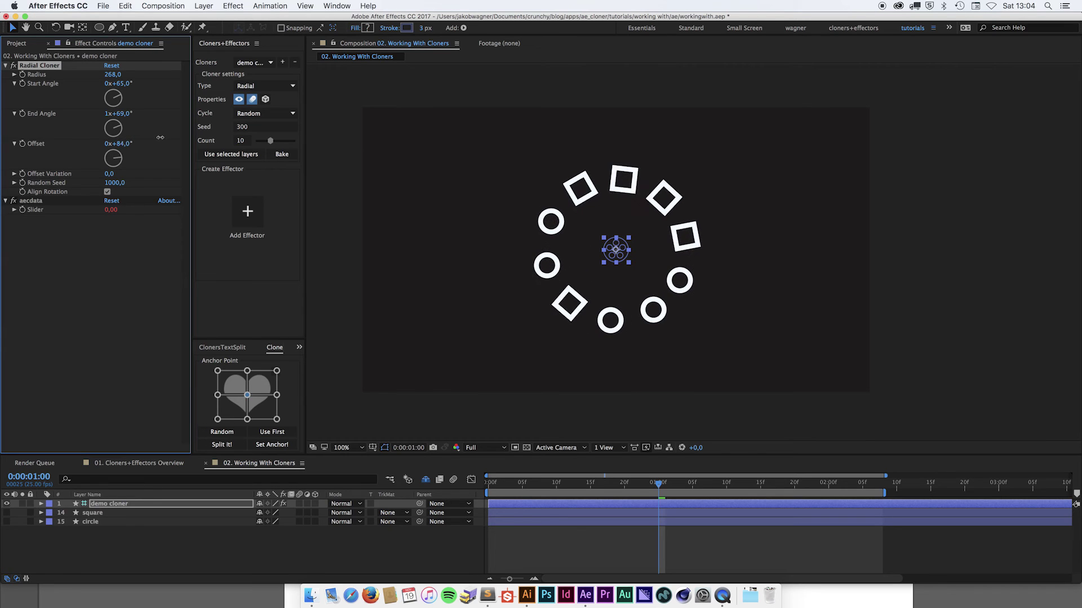
pyautogui.moveTo(169, 142); pyautogui.dragTo(139, 146)
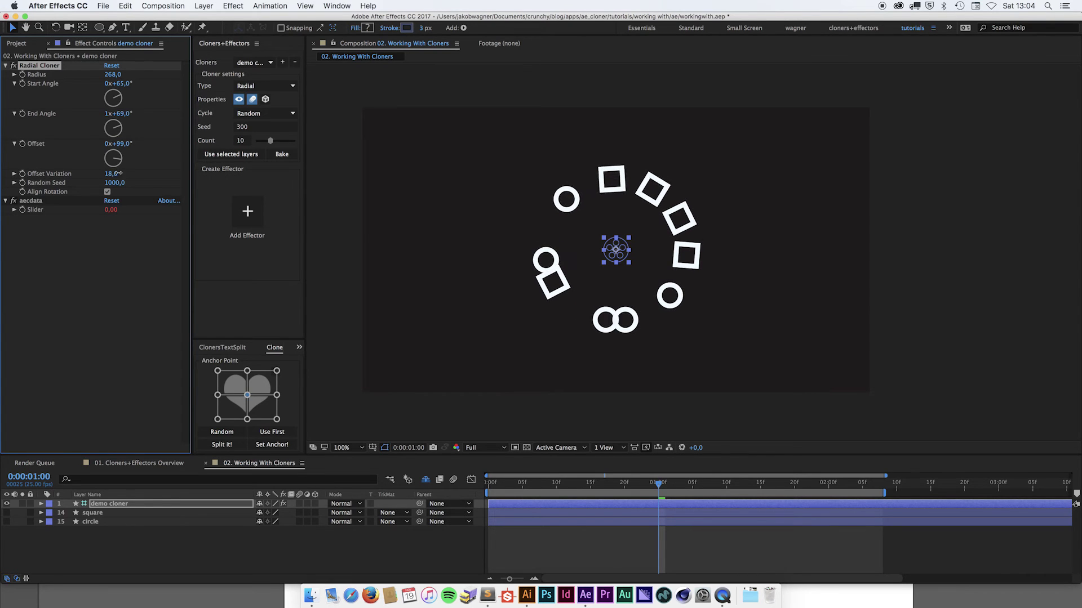
pyautogui.moveTo(140, 168); pyautogui.dragTo(171, 161)
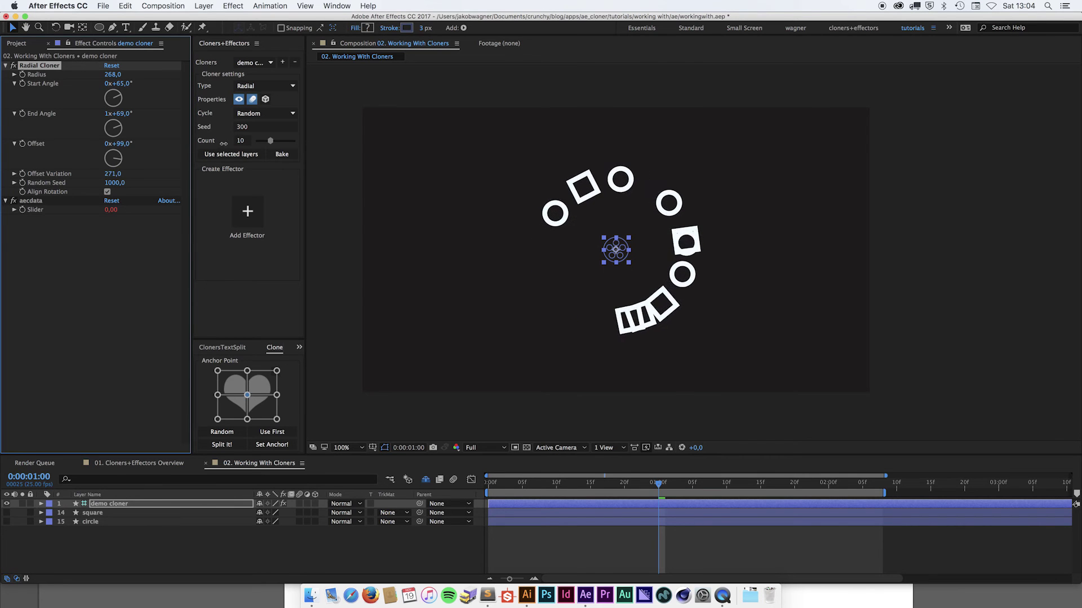
pyautogui.moveTo(278, 136)
pyautogui.mouseDown()
pyautogui.moveTo(299, 135)
pyautogui.moveTo(173, 150)
pyautogui.moveTo(320, 131)
pyautogui.moveTo(405, 140)
pyautogui.moveTo(266, 141)
pyautogui.moveTo(107, 192)
pyautogui.mouseUp()
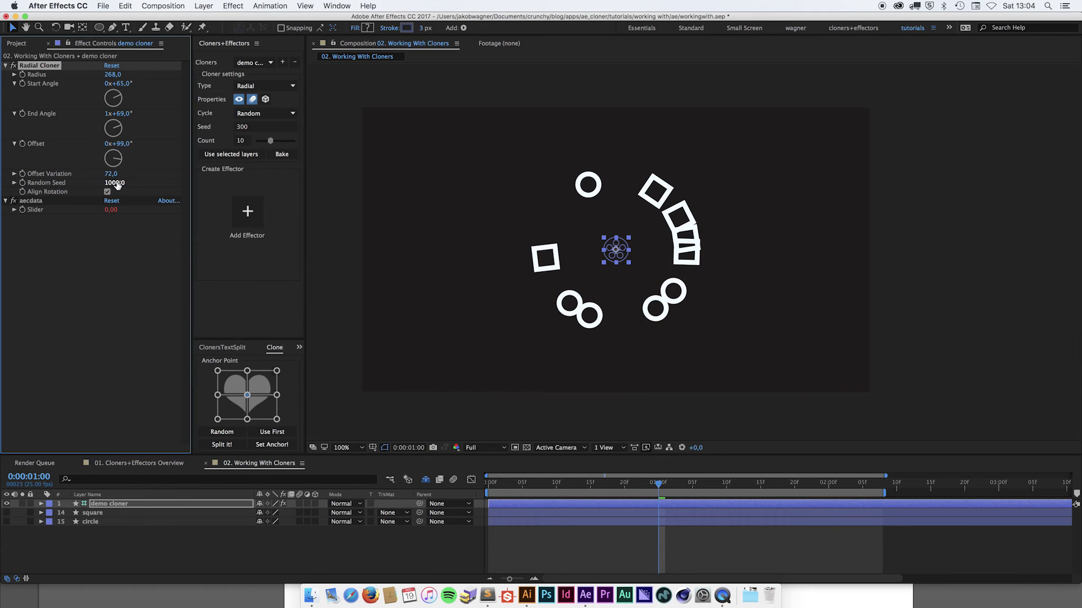
# Reset the Radial Cloner to defaults and toggle Align Rotation off and back on
pyautogui.click(112, 65)
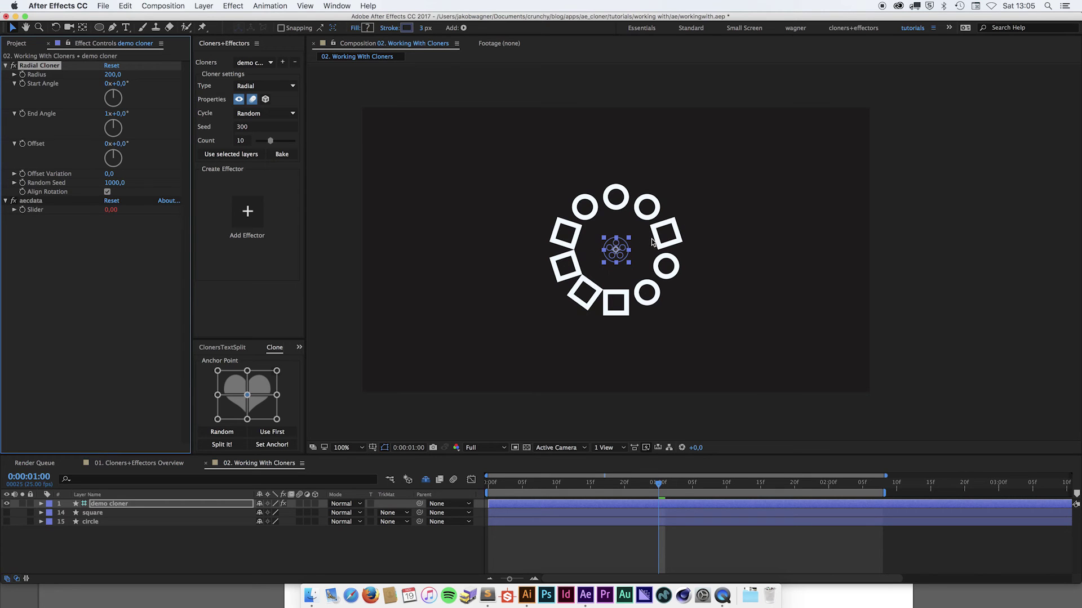
pyautogui.click(107, 193)
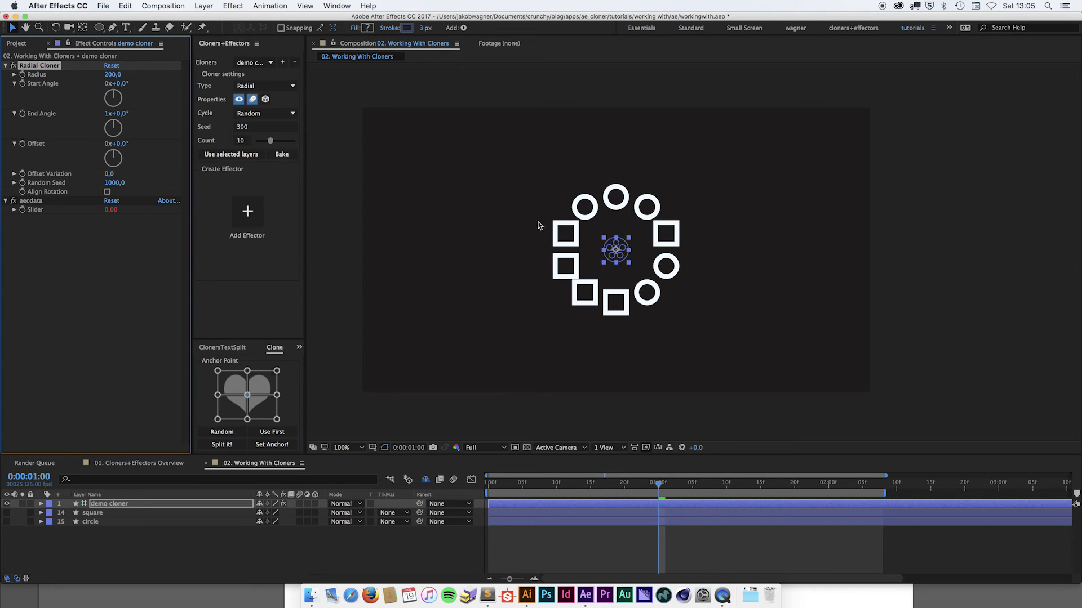
pyautogui.click(107, 192)
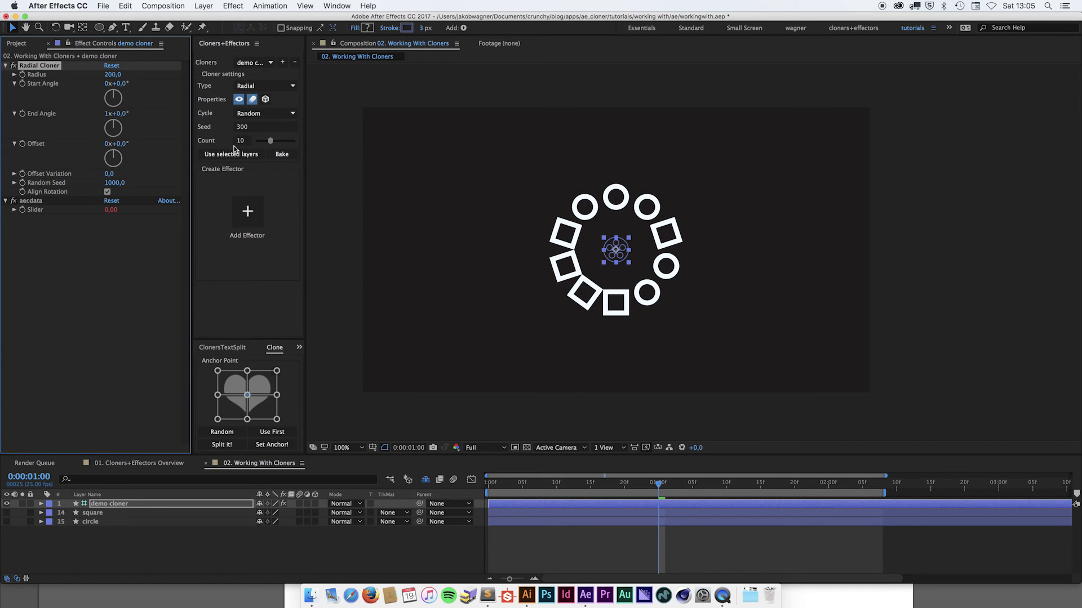
# Set Cycle to Iterate and lower the clone Count to 8
pyautogui.click(260, 113)
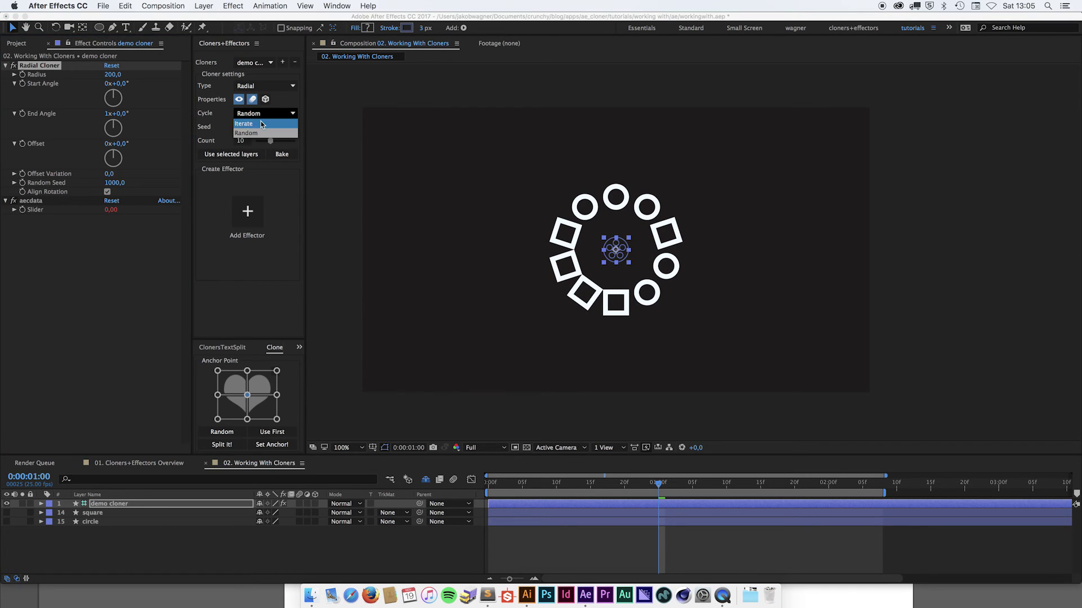
pyautogui.click(265, 123)
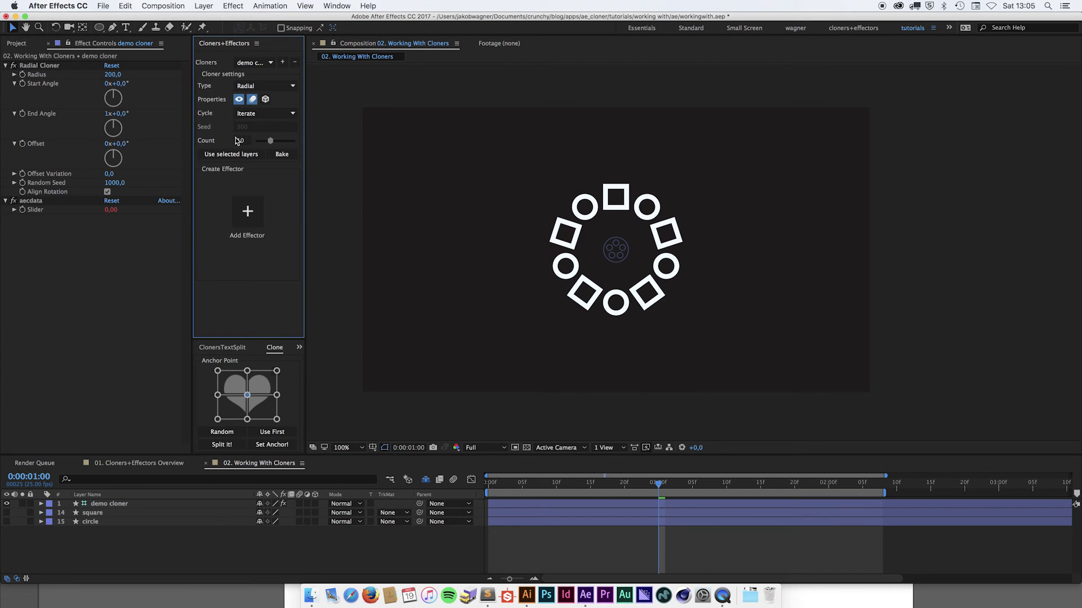
pyautogui.moveTo(271, 145); pyautogui.dragTo(269, 145)
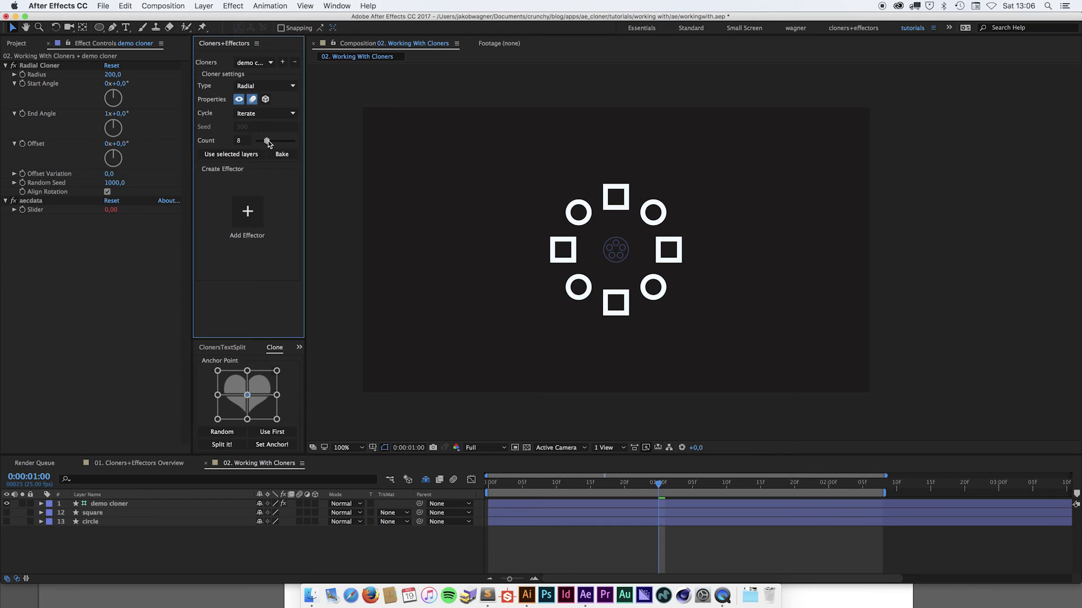
# Switch the cloner to a 3×3 Grid and widen Size X to 149
pyautogui.click(278, 88)
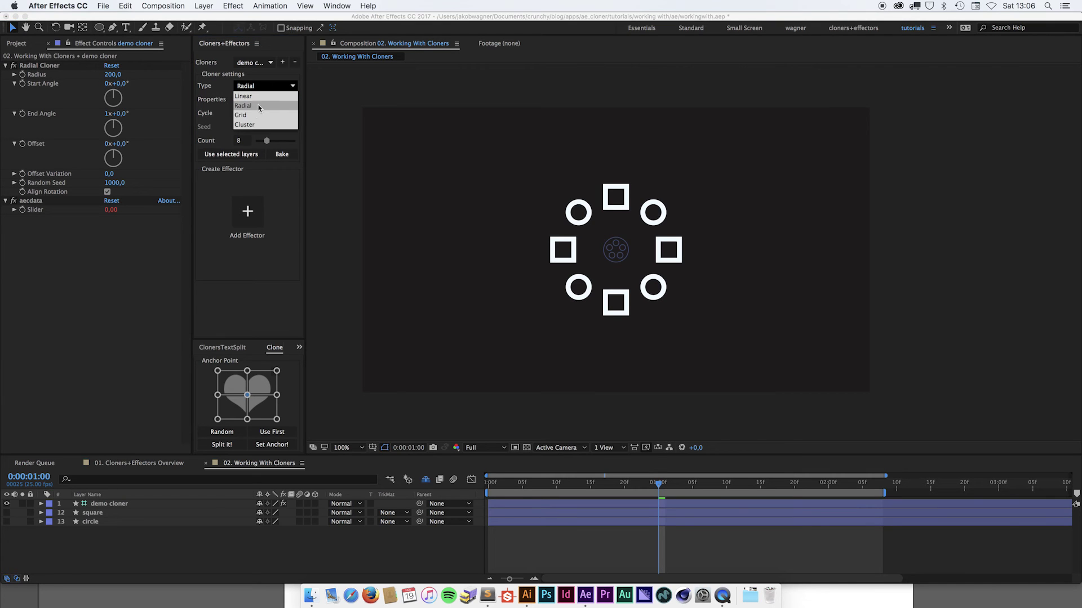
pyautogui.click(254, 115)
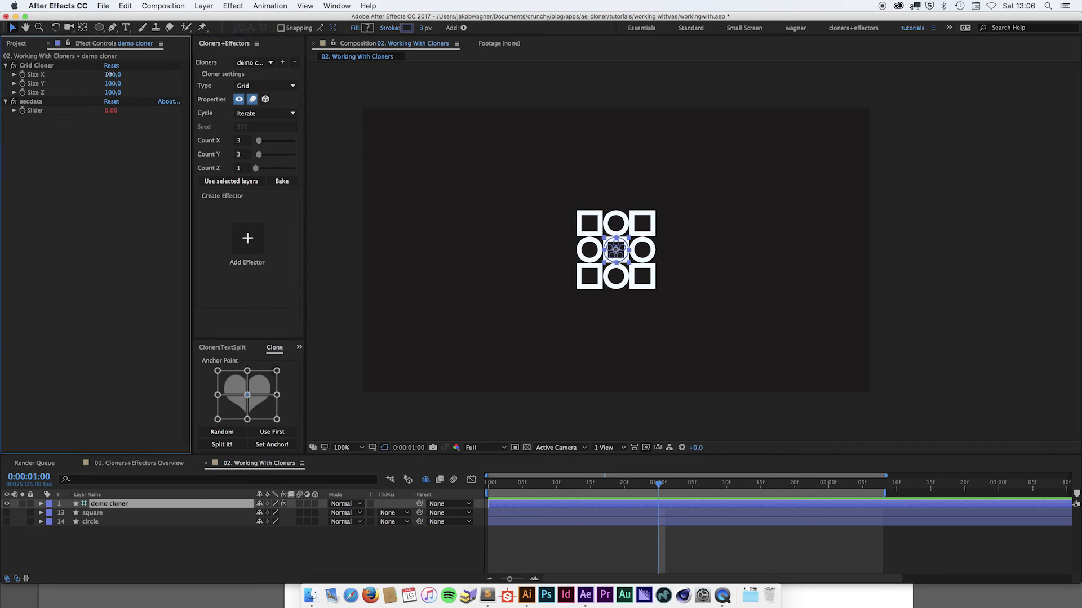
pyautogui.moveTo(110, 74)
pyautogui.mouseDown()
pyautogui.moveTo(169, 74)
pyautogui.moveTo(125, 74)
pyautogui.moveTo(169, 82)
pyautogui.moveTo(142, 84)
pyautogui.mouseUp()
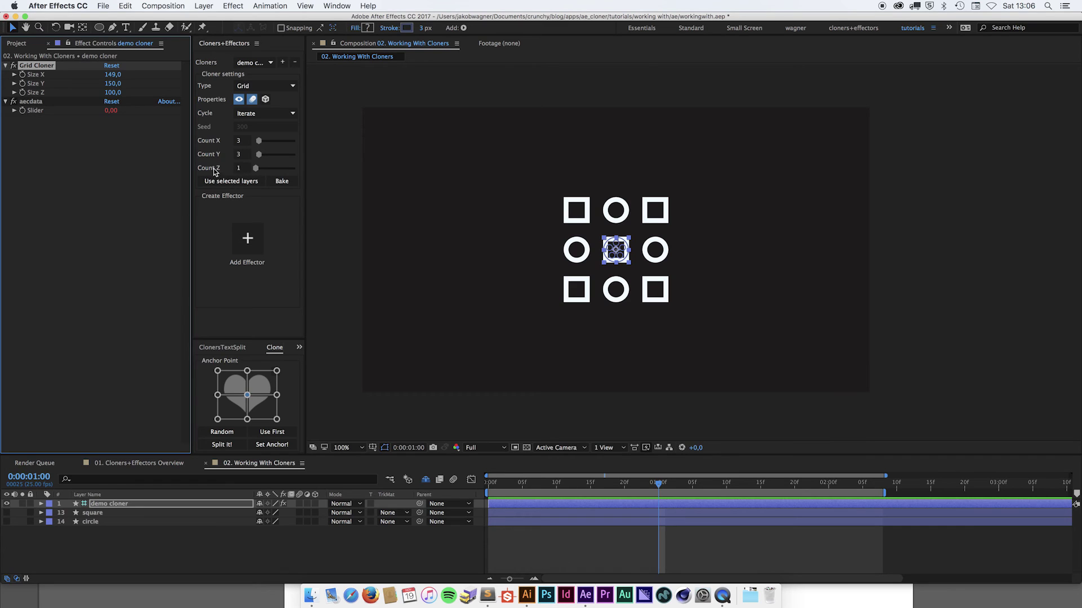
# Set the grid Count Z to 2 and scrub Size Z up to about 635
pyautogui.click(239, 168)
pyautogui.write('2')
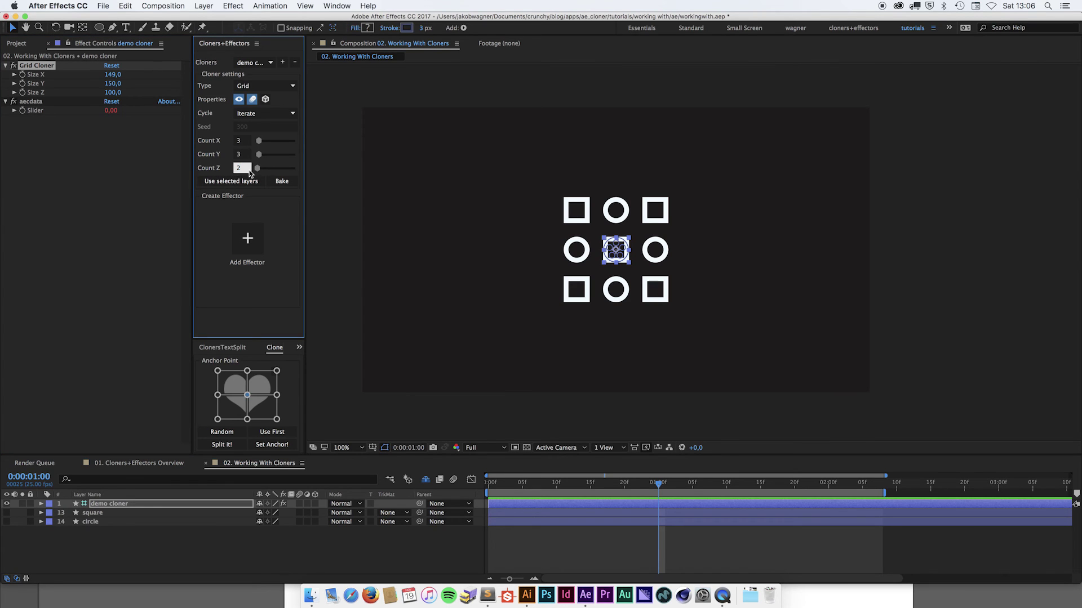
pyautogui.press('Return')
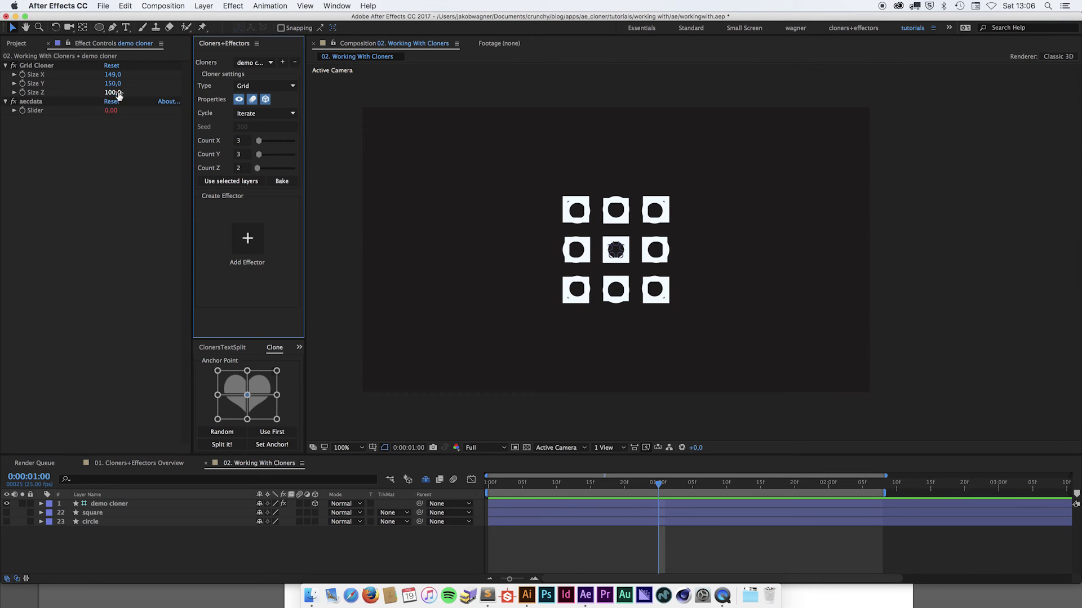
pyautogui.moveTo(119, 94); pyautogui.dragTo(116, 94)
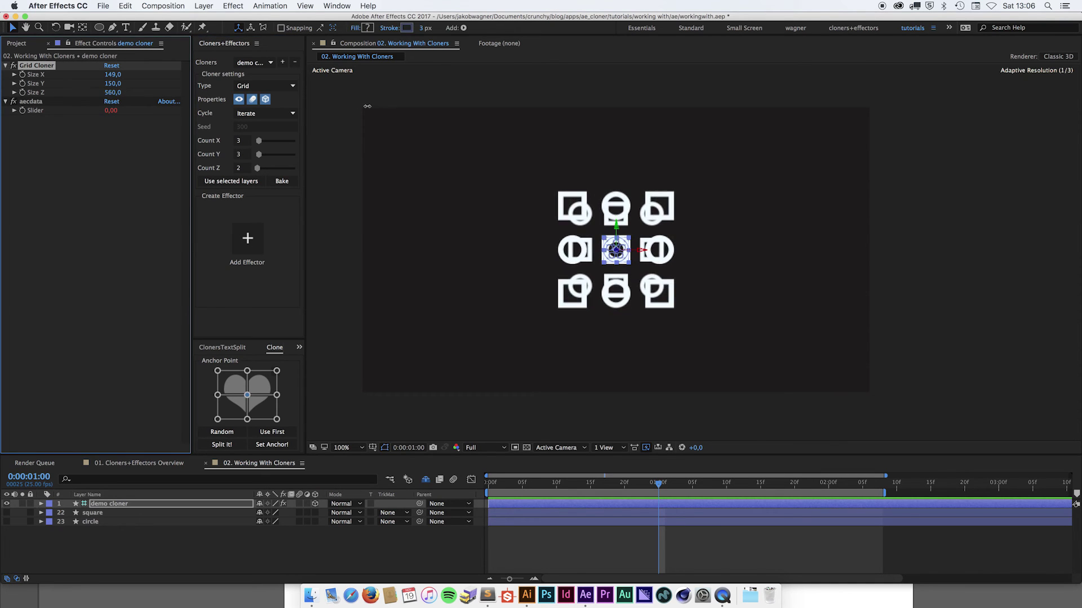
pyautogui.moveTo(368, 106)
pyautogui.mouseDown()
pyautogui.moveTo(591, 120)
pyautogui.moveTo(332, 112)
pyautogui.moveTo(418, 113)
pyautogui.moveTo(434, 169)
pyautogui.mouseUp()
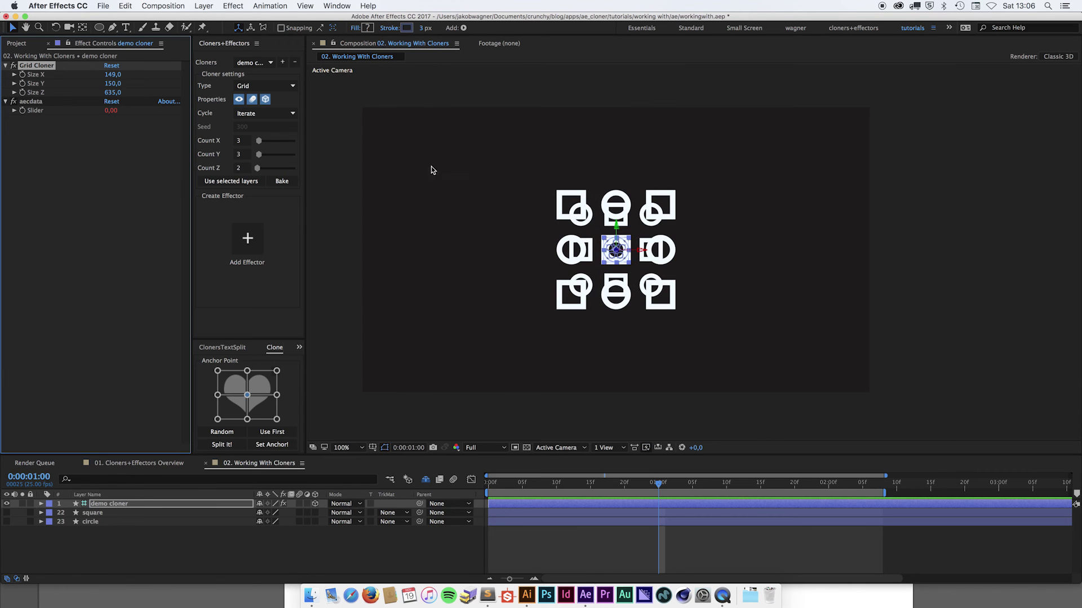
# View the grid in Custom View 1, orbit to reveal depth, and reduce Size Z to 203
pyautogui.click(571, 448)
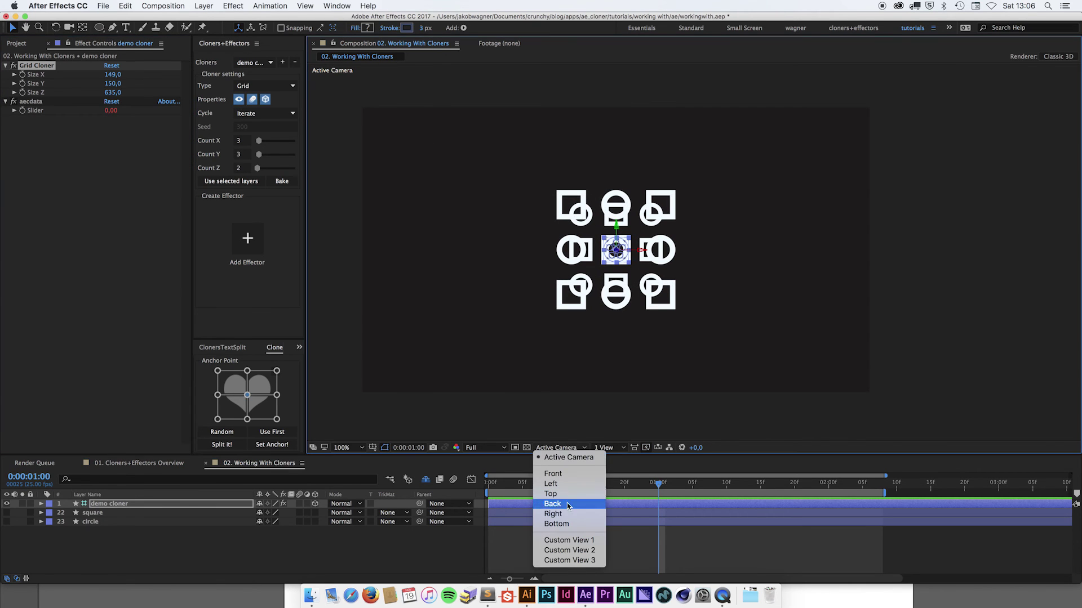
pyautogui.click(570, 540)
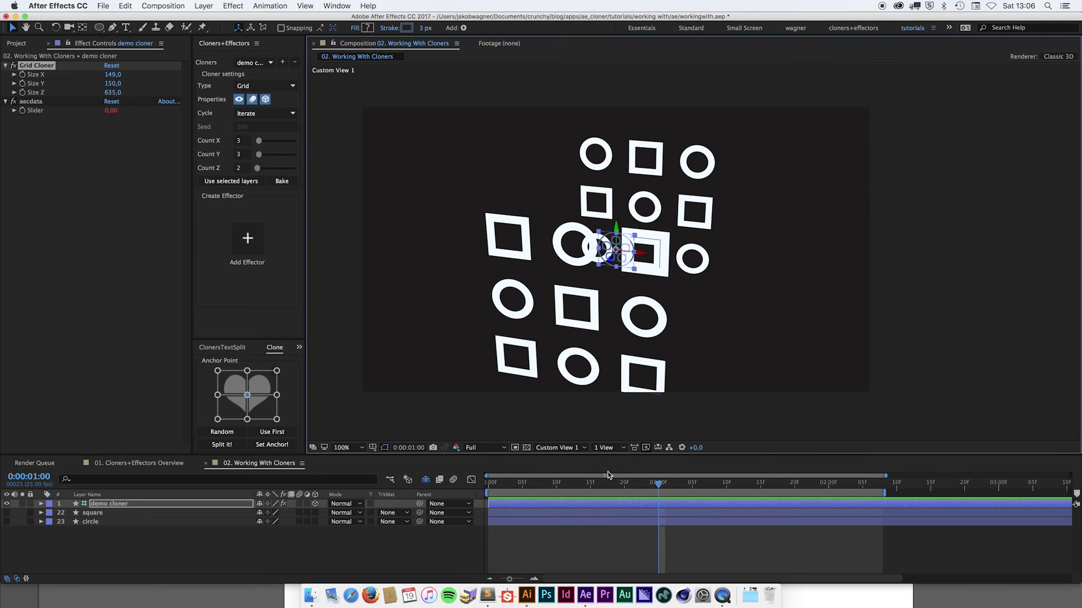
pyautogui.press('c')
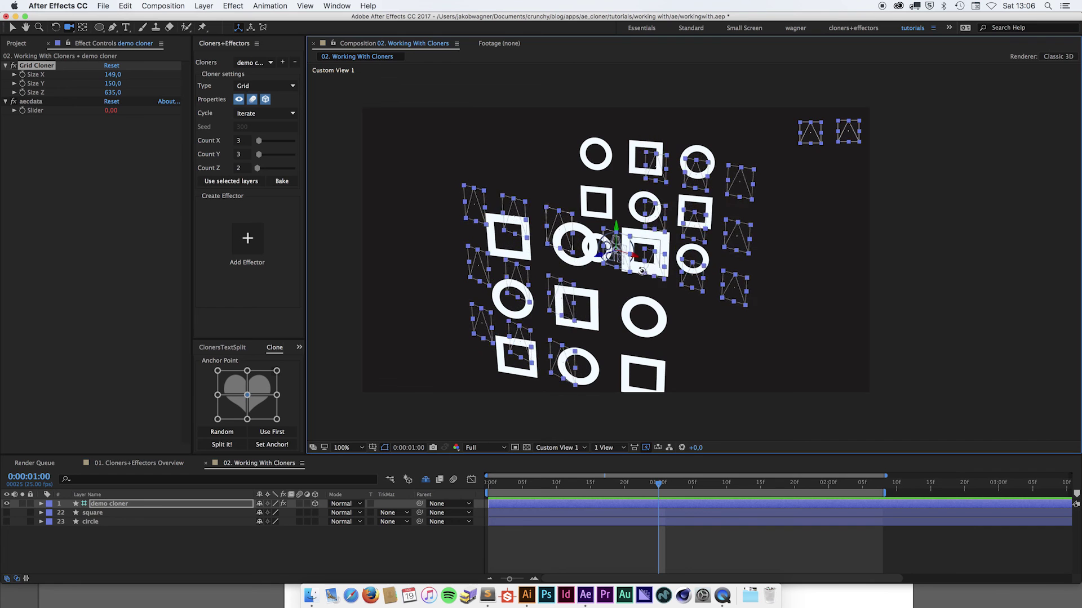
pyautogui.moveTo(644, 279); pyautogui.dragTo(516, 287)
pyautogui.press('v')
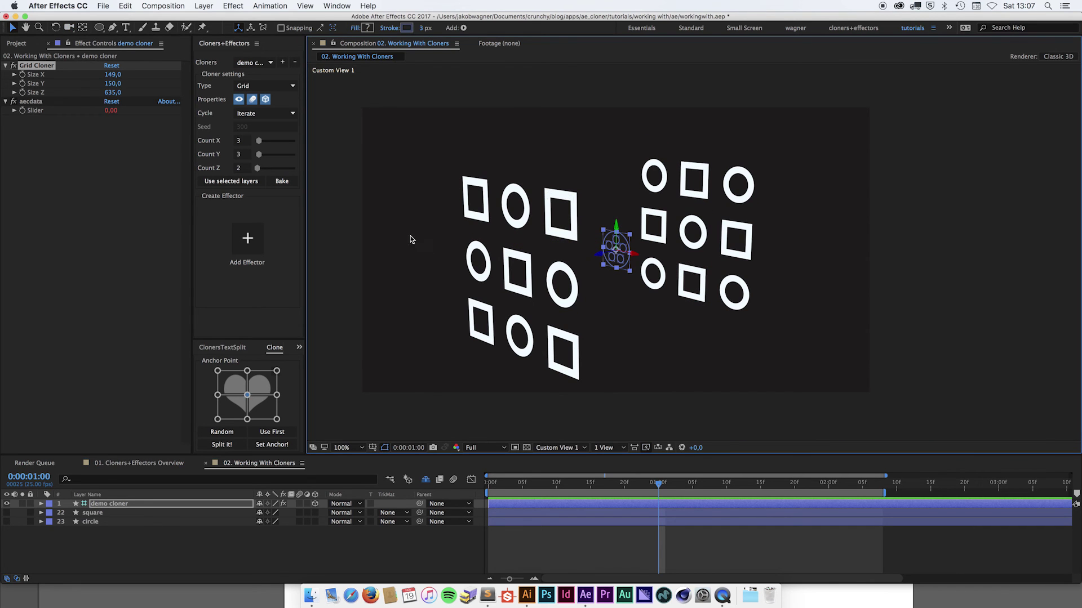
pyautogui.moveTo(113, 93)
pyautogui.mouseDown()
pyautogui.moveTo(106, 102)
pyautogui.moveTo(101, 92)
pyautogui.mouseUp()
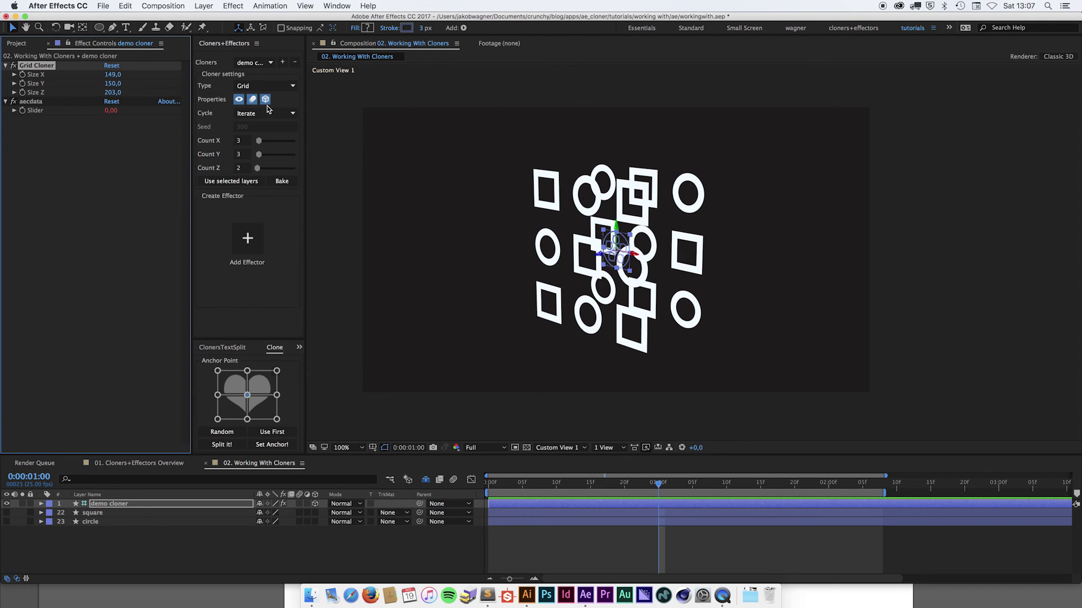
pyautogui.click(676, 243)
pyautogui.press('c')
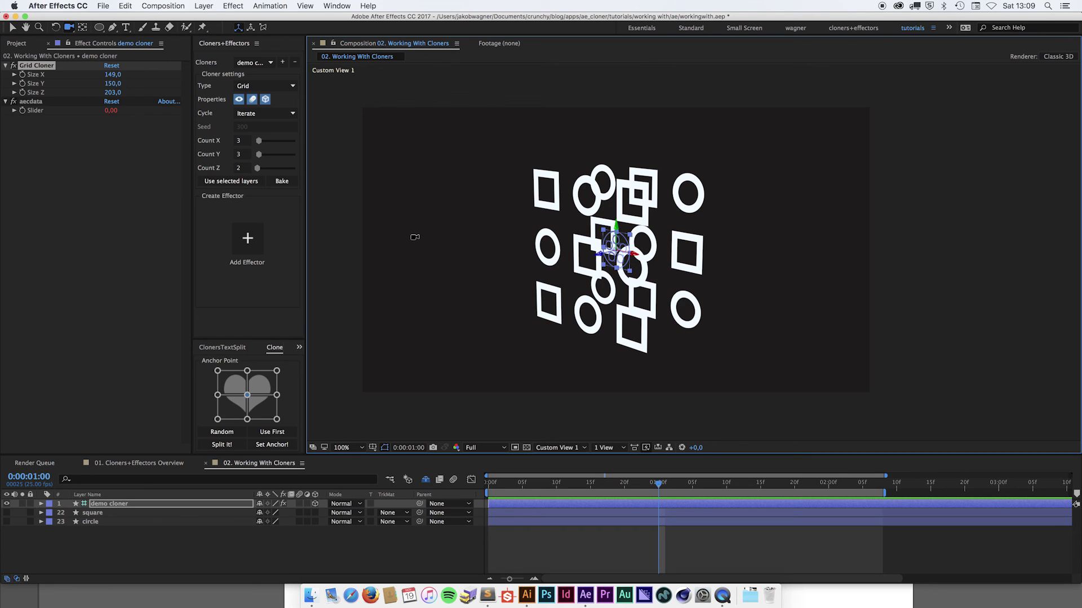
pyautogui.click(245, 141)
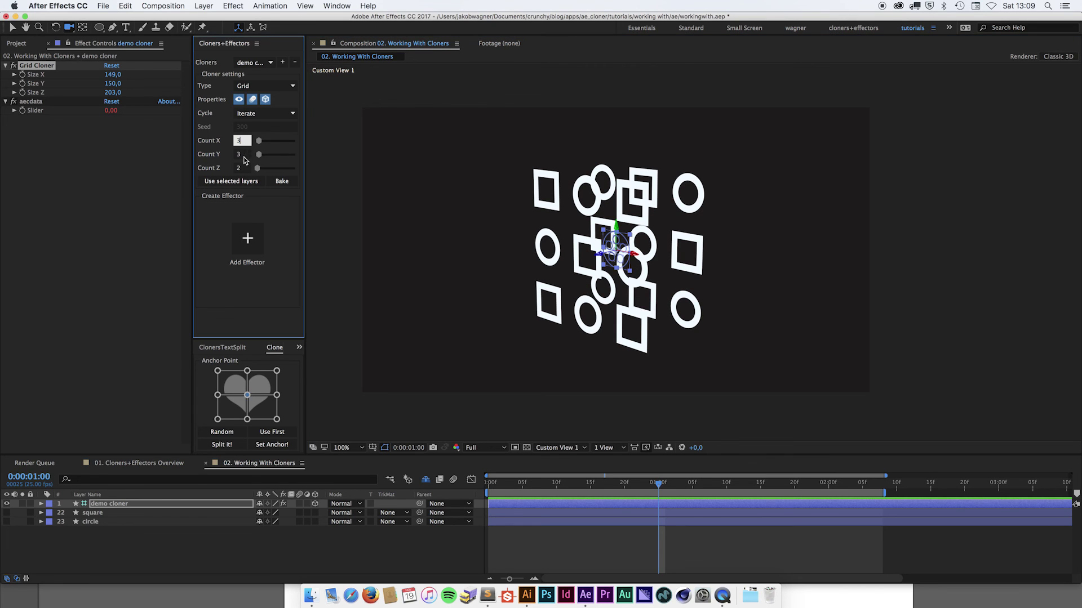
pyautogui.click(244, 157)
pyautogui.press('Tab')
pyautogui.click(418, 234)
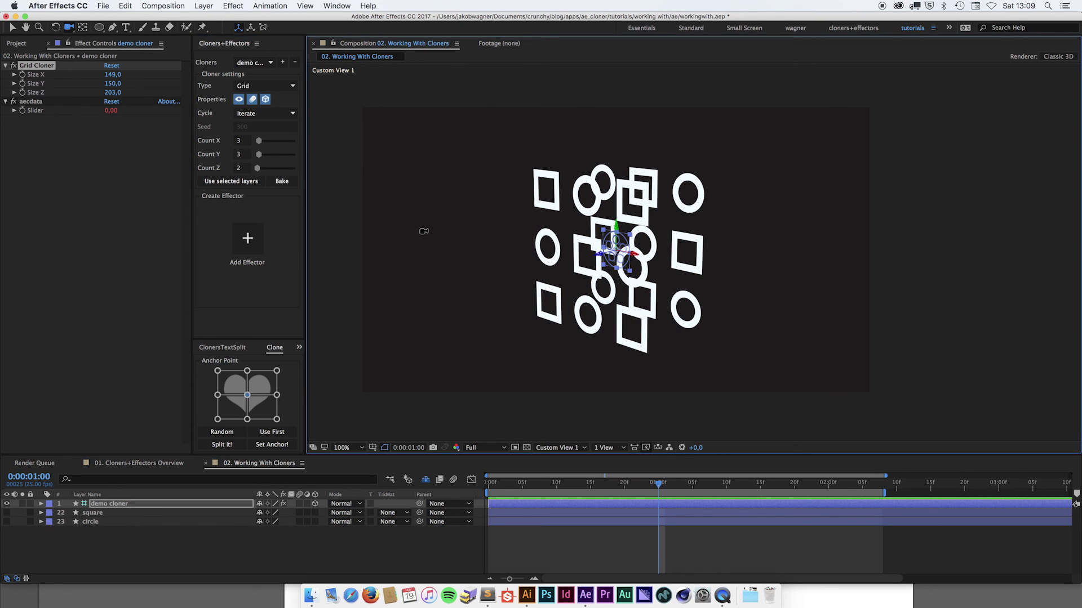
pyautogui.press('v')
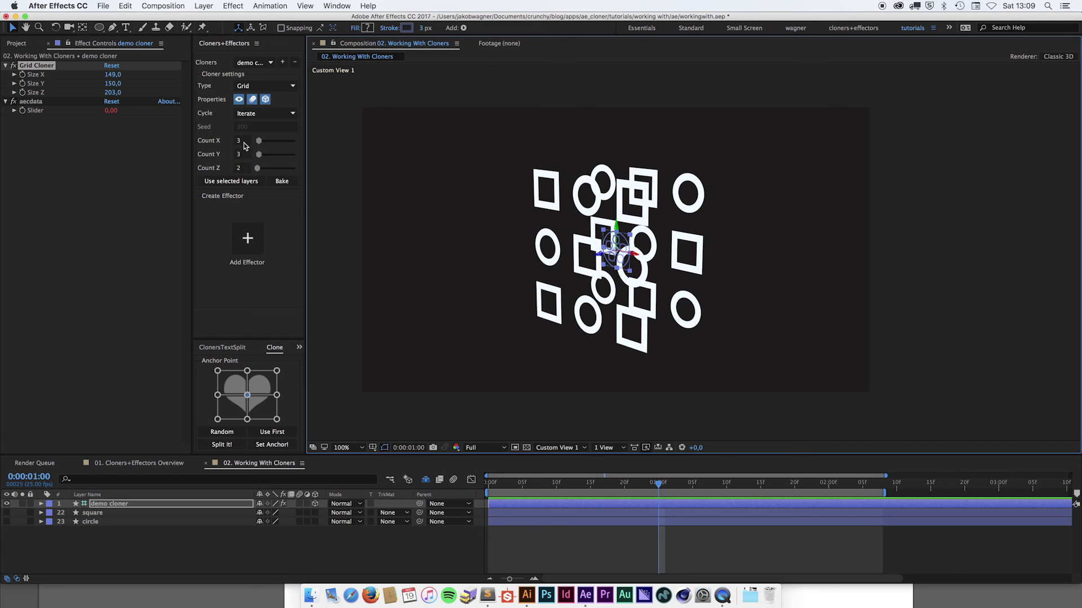
# Set the grid Count Z back to 1 for a single flat layer
pyautogui.click(239, 168)
pyautogui.write('1')
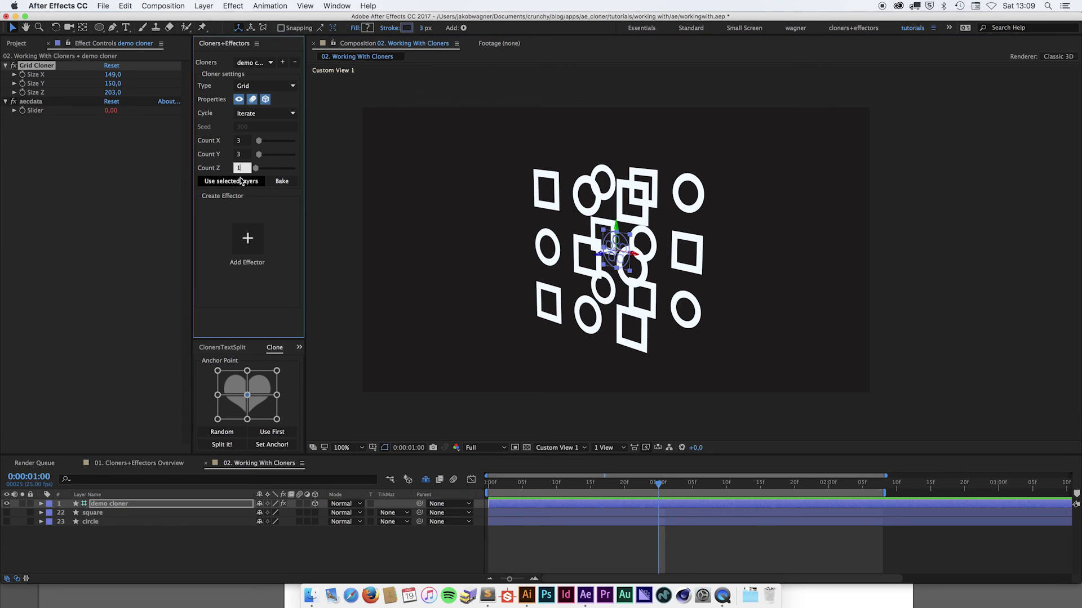
pyautogui.press('Return')
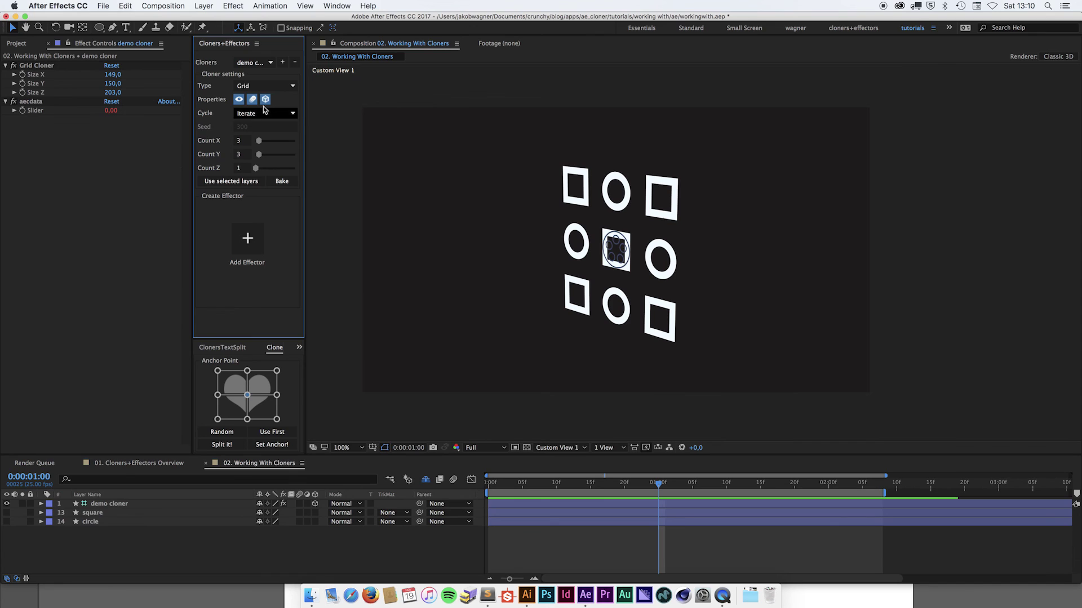
# Turn off clone rotation, deselect all layers, and change the cloner Type to Cluster
pyautogui.click(265, 99)
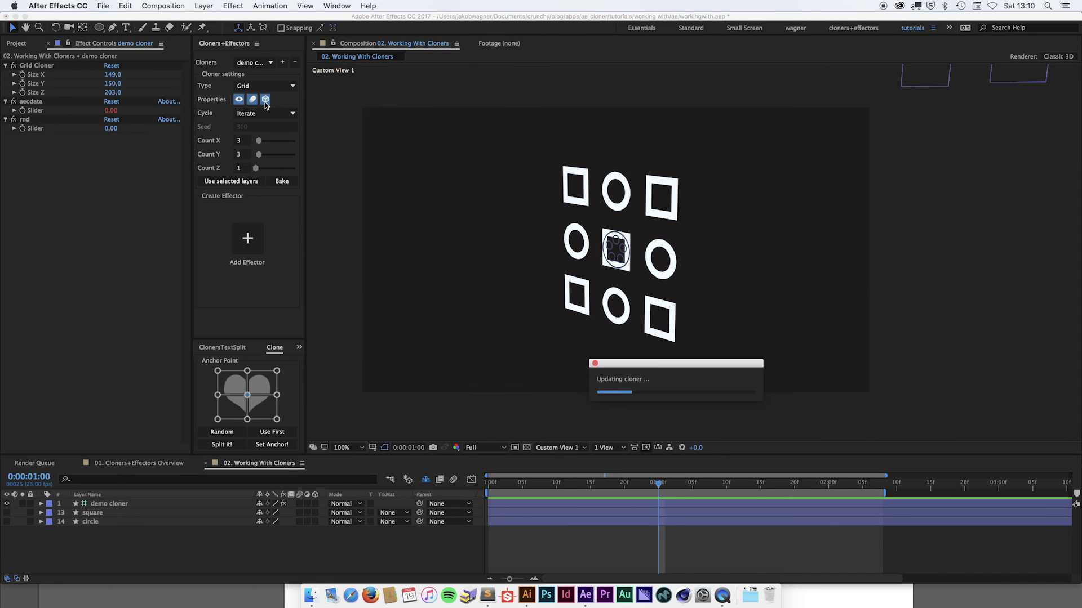
pyautogui.click(390, 176)
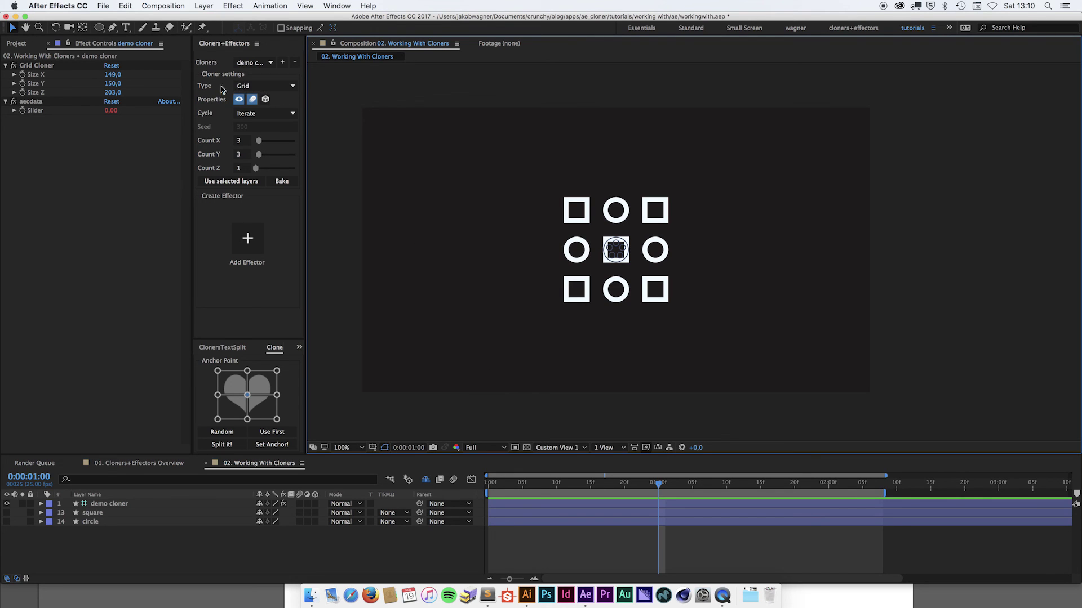
pyautogui.click(274, 87)
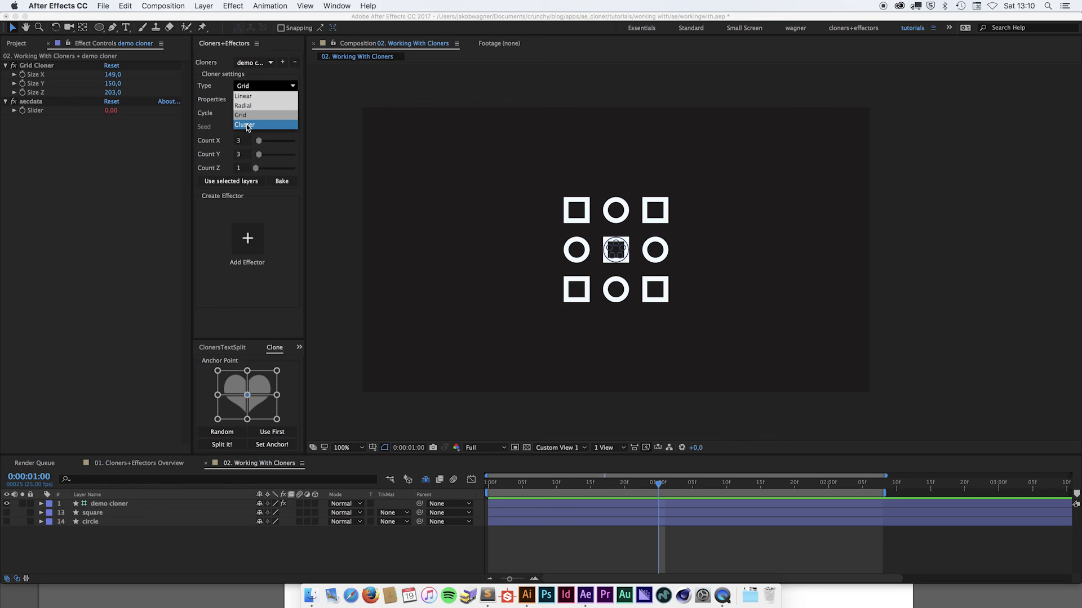
pyautogui.click(245, 124)
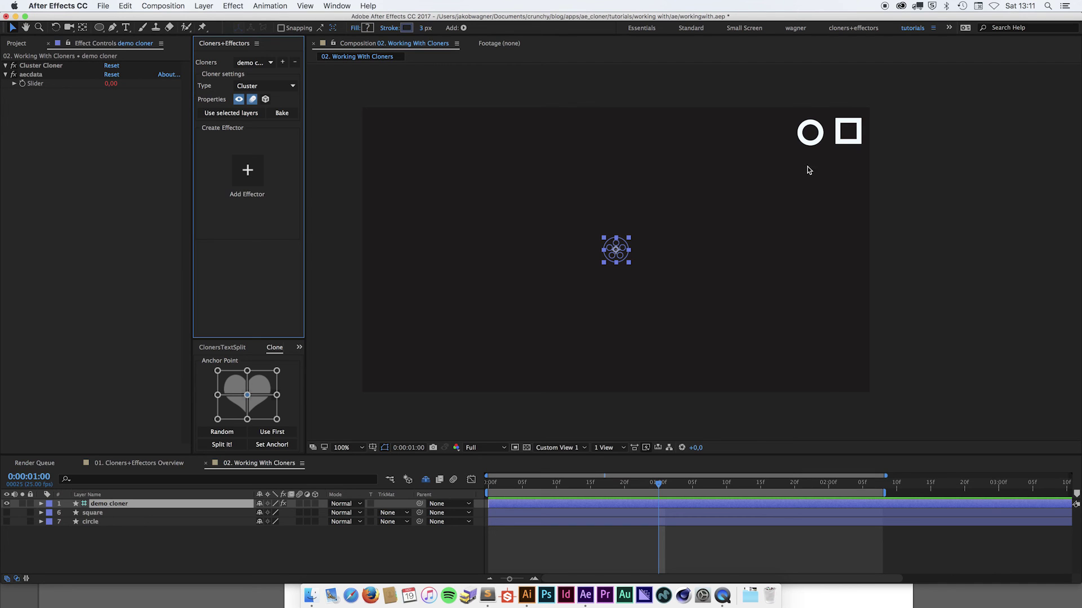
# Unhide the square and circle layers and select both
pyautogui.click(7, 518)
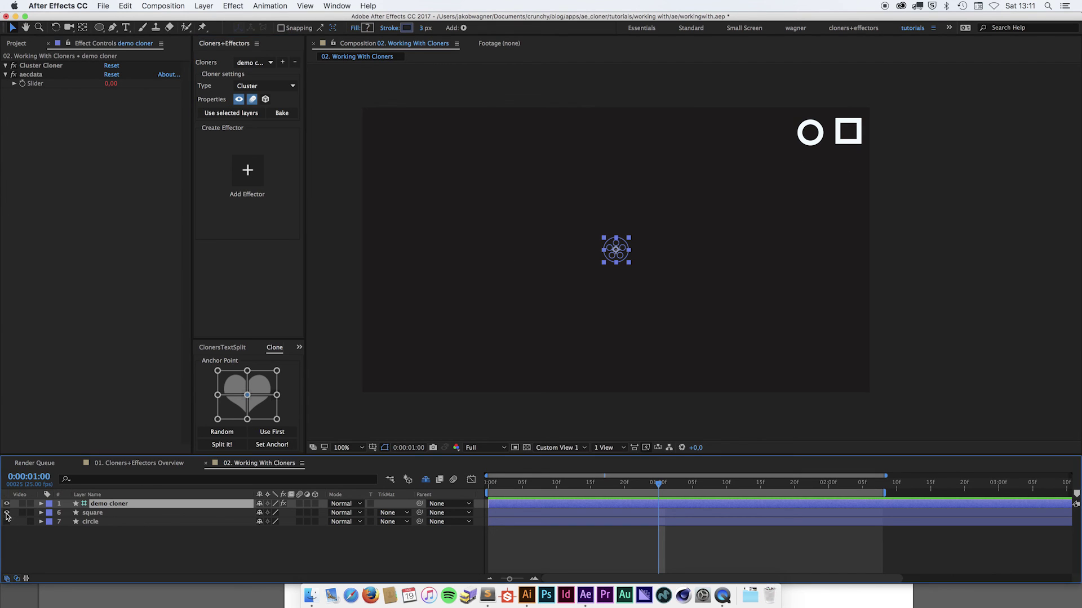
pyautogui.click(89, 522)
pyautogui.click(98, 513)
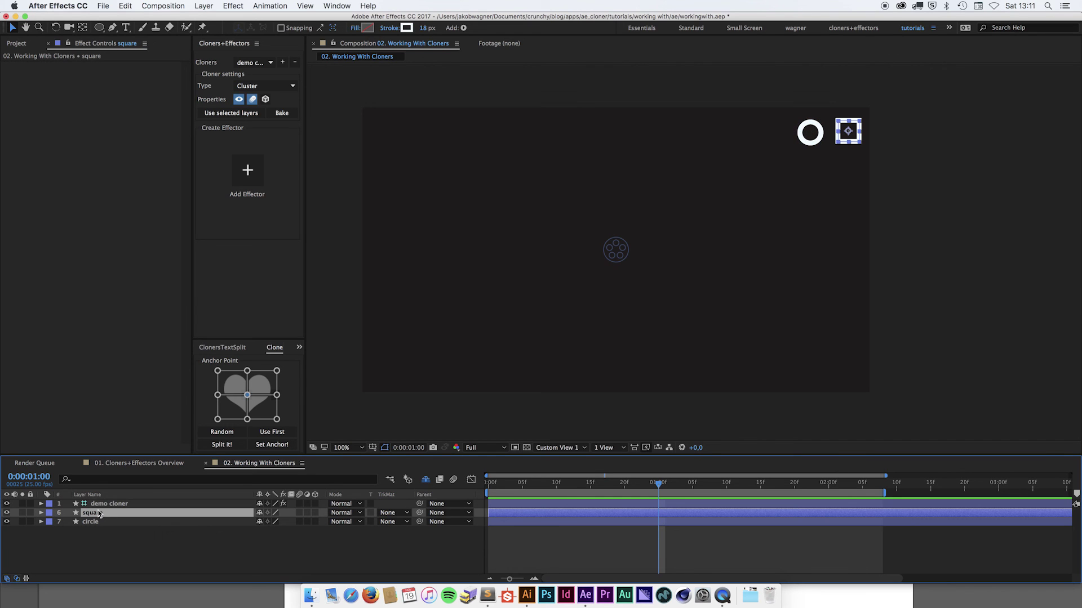
pyautogui.keyDown('shift'); pyautogui.click(96, 522); pyautogui.keyUp('shift')
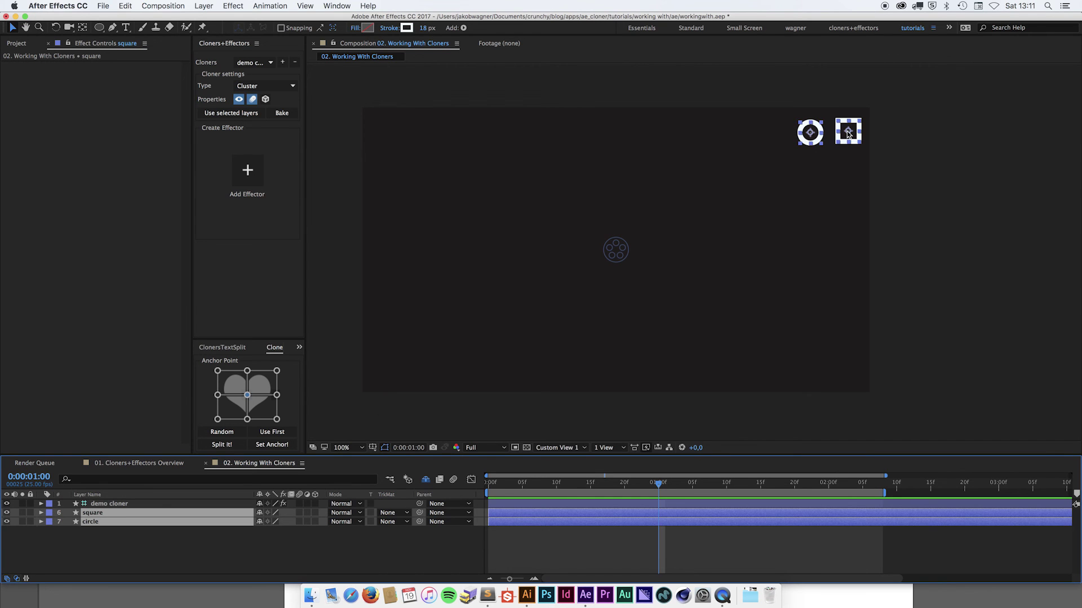
# Position the square and circle near the composition centre and set them as the Cluster cloner's sources
pyautogui.moveTo(847, 131); pyautogui.dragTo(584, 236)
pyautogui.click(598, 224)
pyautogui.moveTo(630, 198); pyautogui.dragTo(615, 209)
pyautogui.keyDown('shift'); pyautogui.click(583, 245); pyautogui.keyUp('shift')
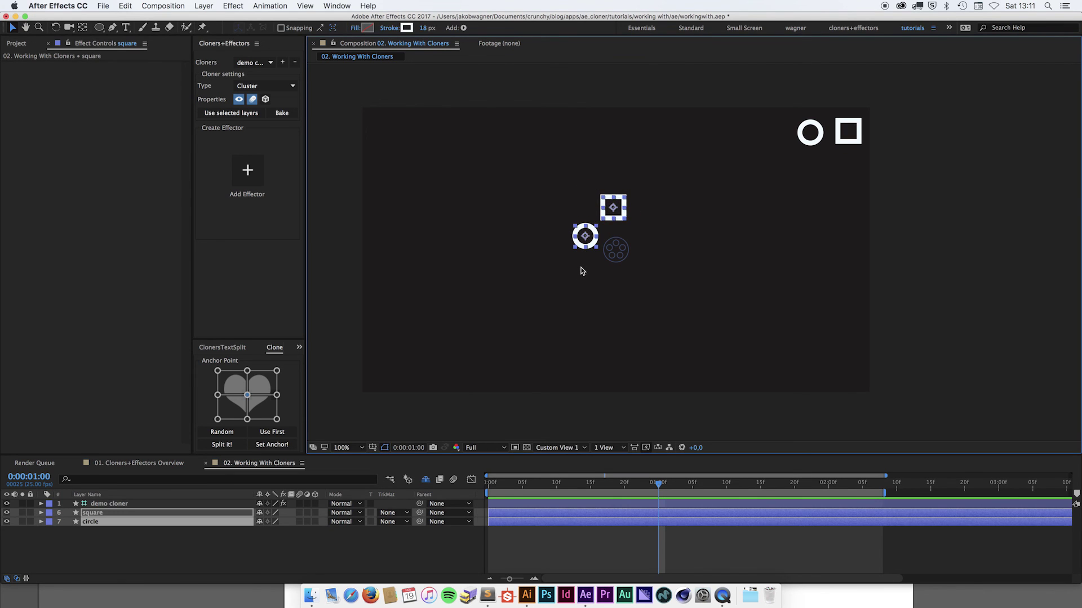
pyautogui.click(229, 116)
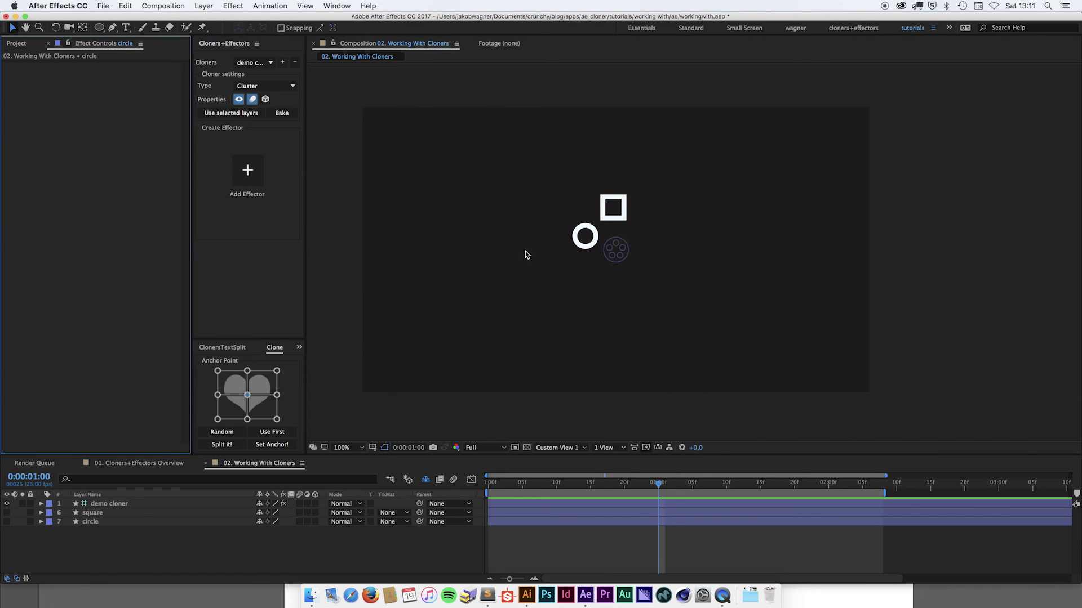